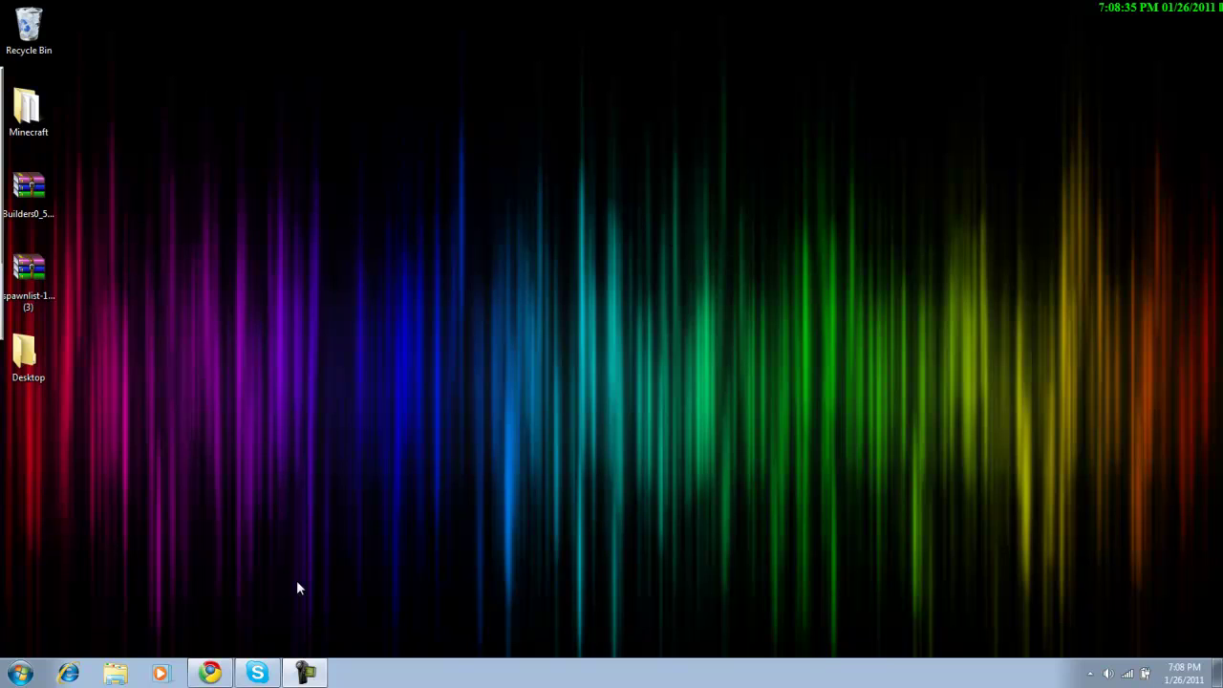
left_click(50, 198)
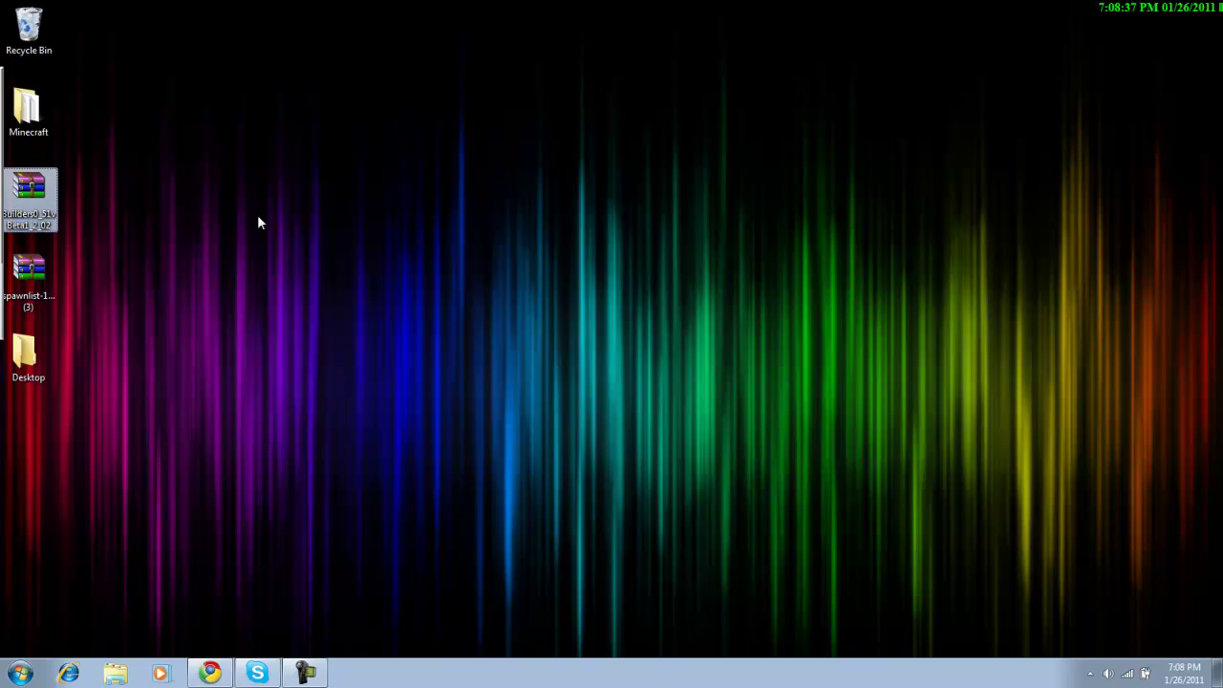
left_click(303, 308)
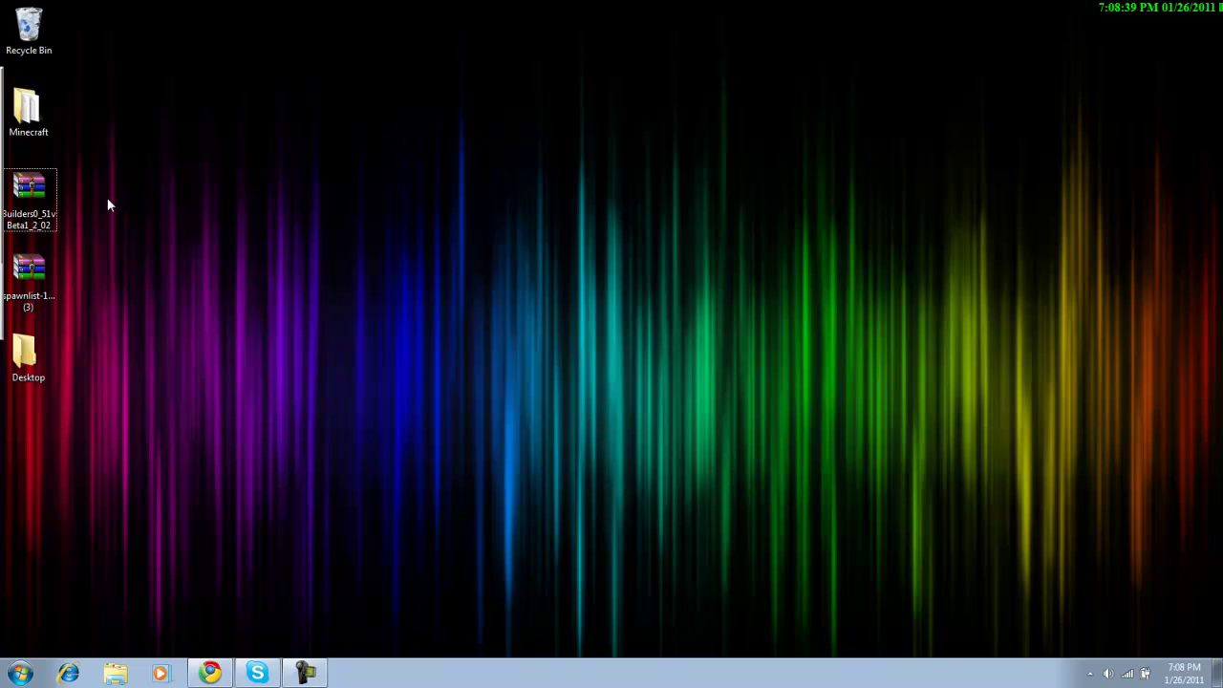
- Switch to Chrome, leave the MediaFire download page and check the open forum page for the Spawnlist utility library
left_click(210, 673)
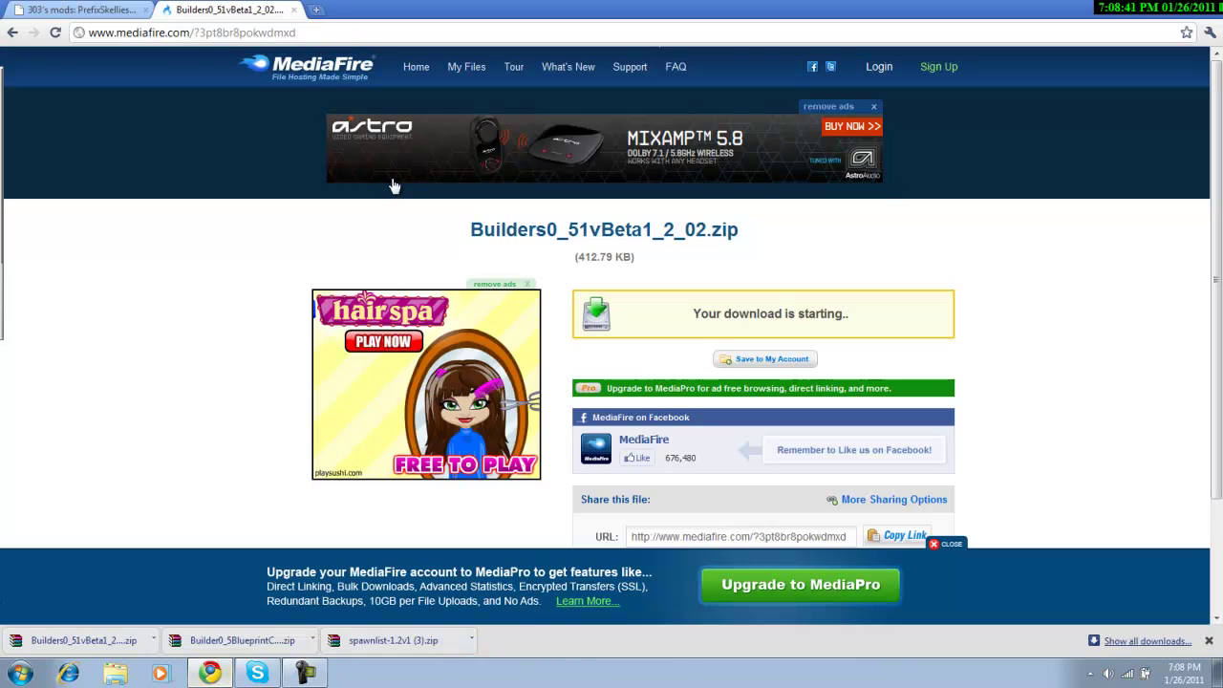
left_click(12, 32)
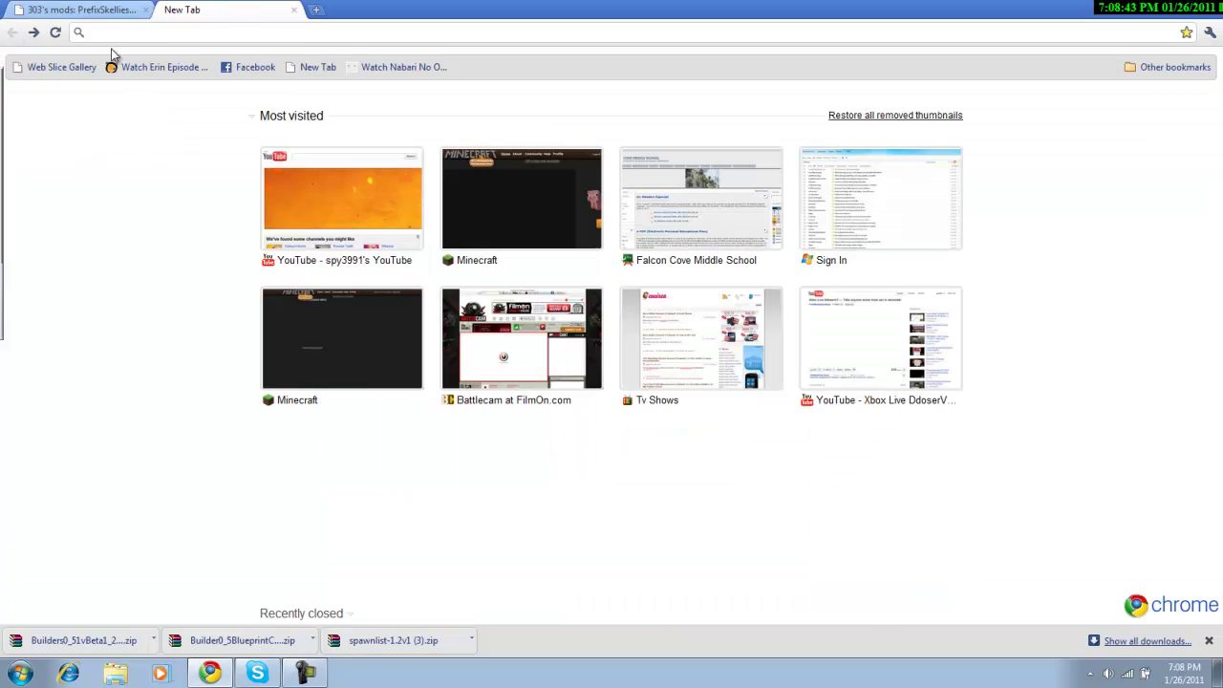
left_click(86, 8)
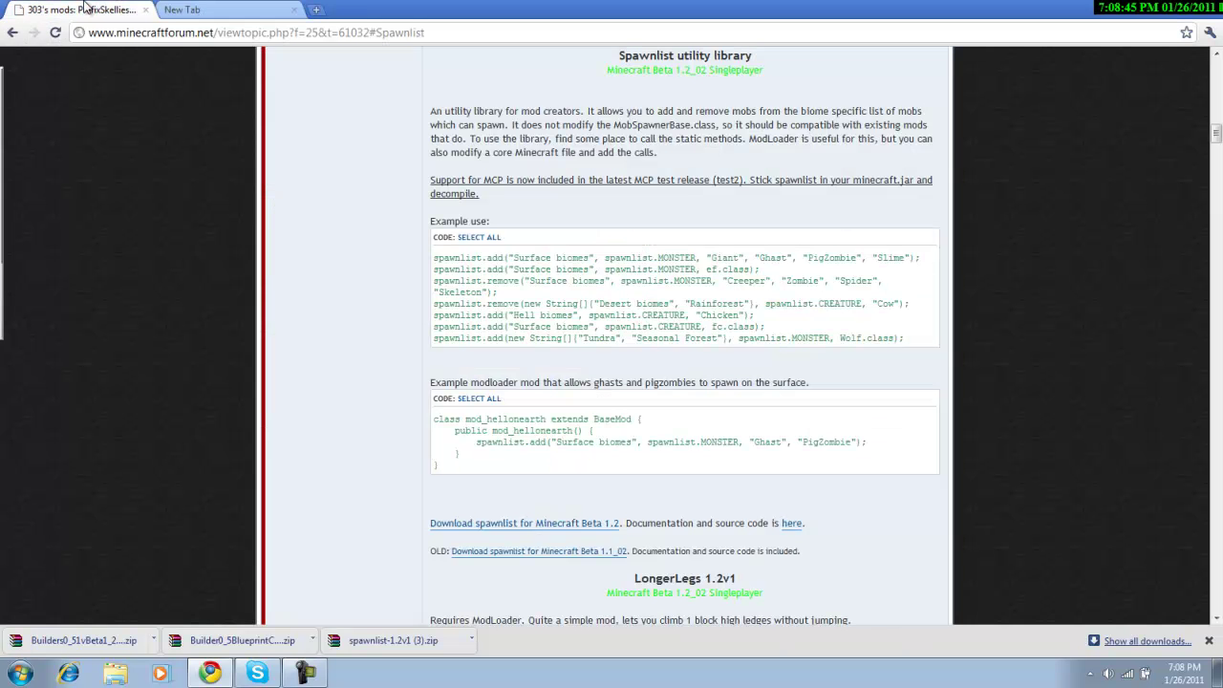
left_click(229, 10)
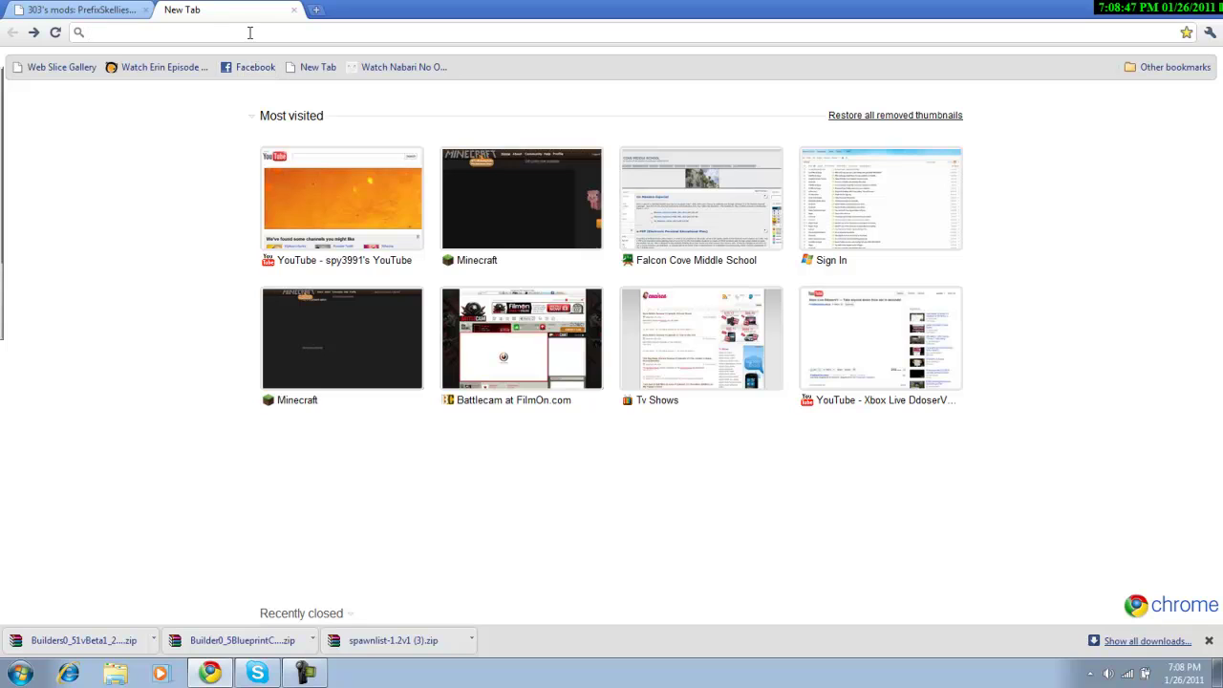
- Open the "Minecraft - Builders mod" video from the account's uploaded videos on YouTube
type("you")
key("Return")
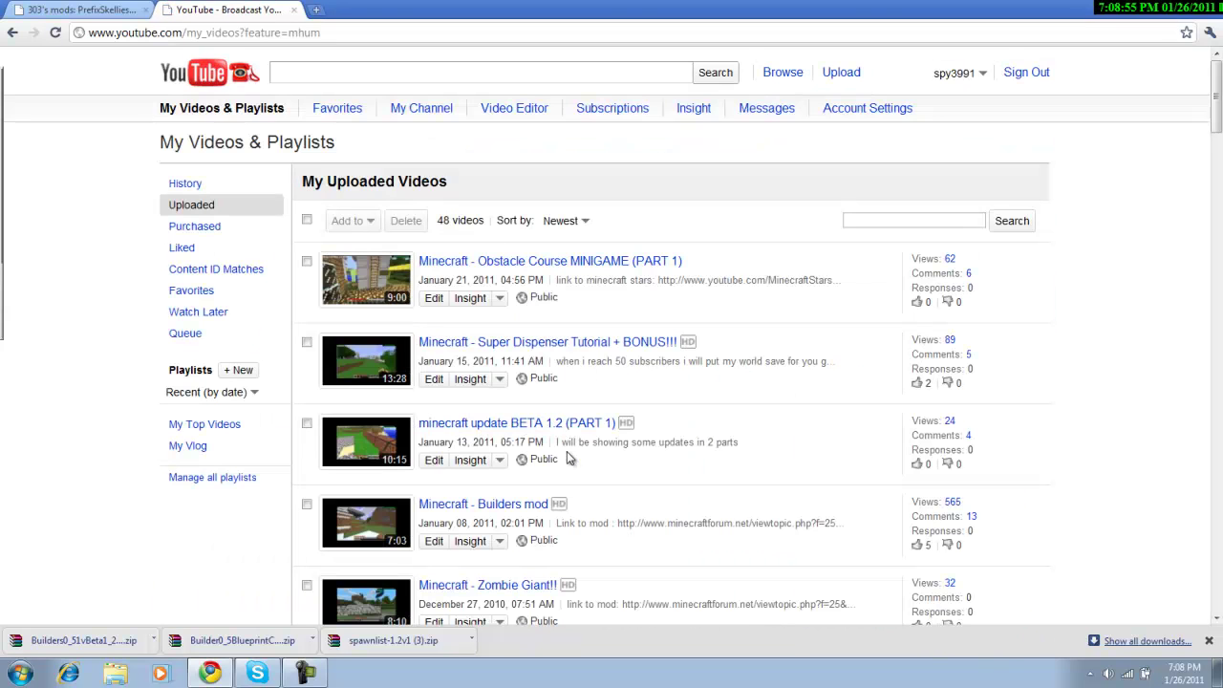
left_click(487, 506)
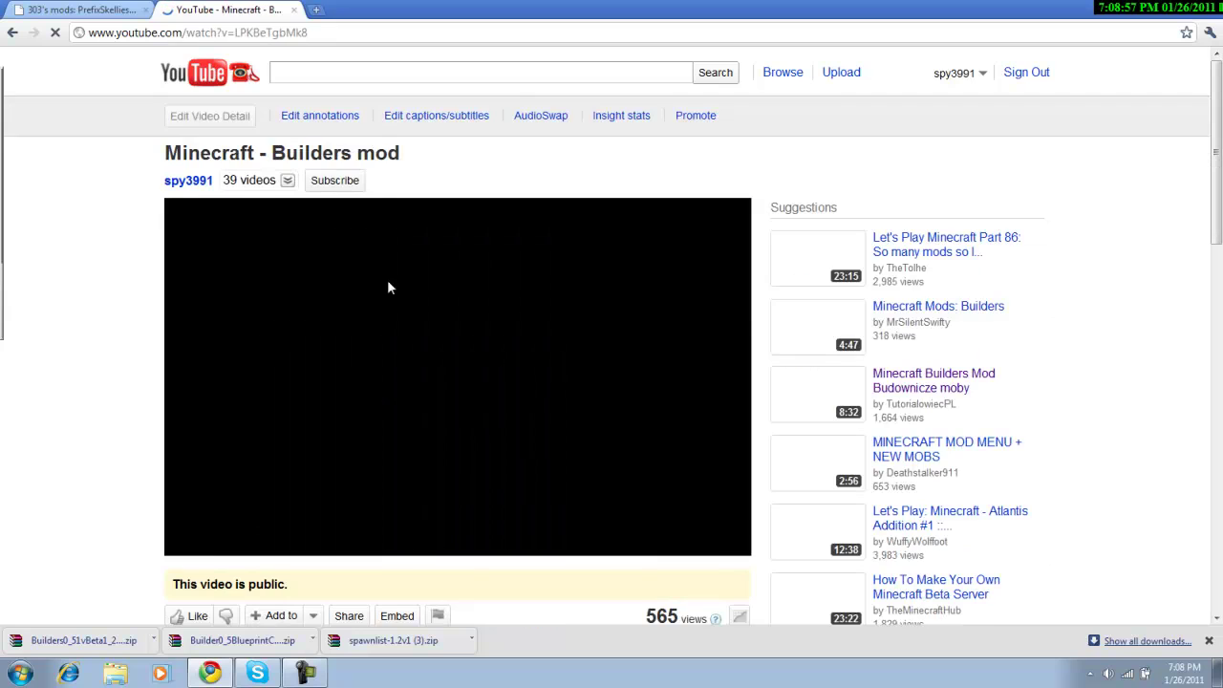
- Follow the mod link in the video description and find the version 0.51 download links in the forum thread
scroll(538, 342, "down", 2)
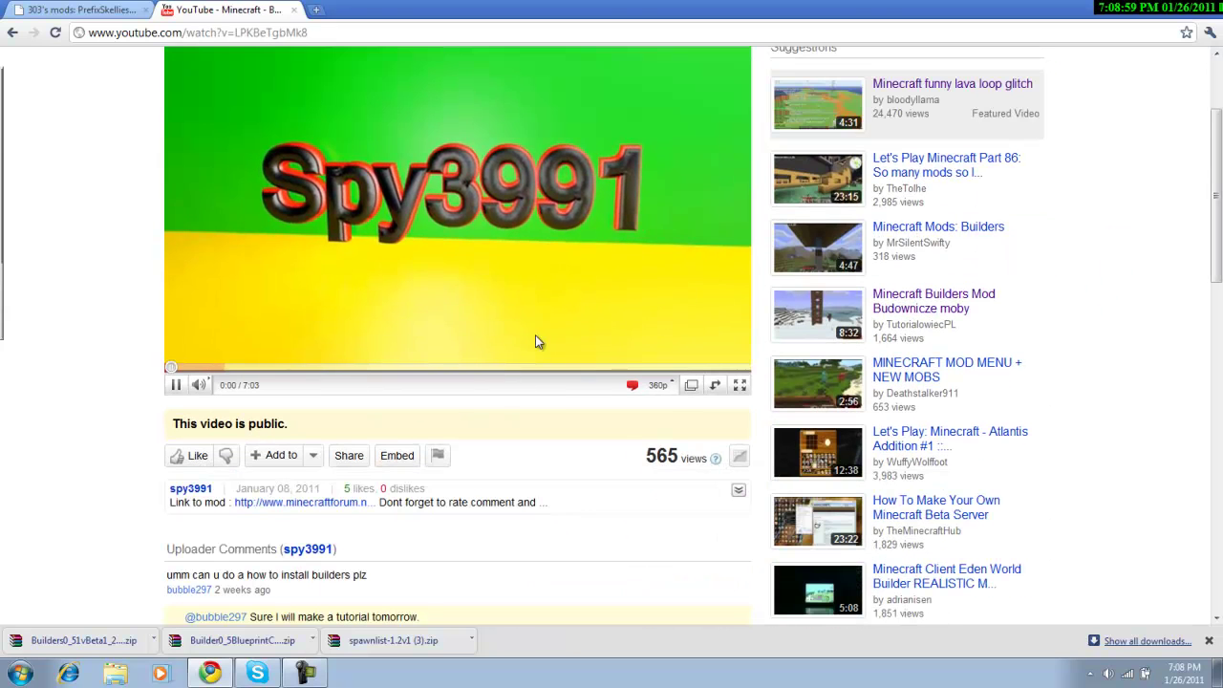
left_click(273, 504)
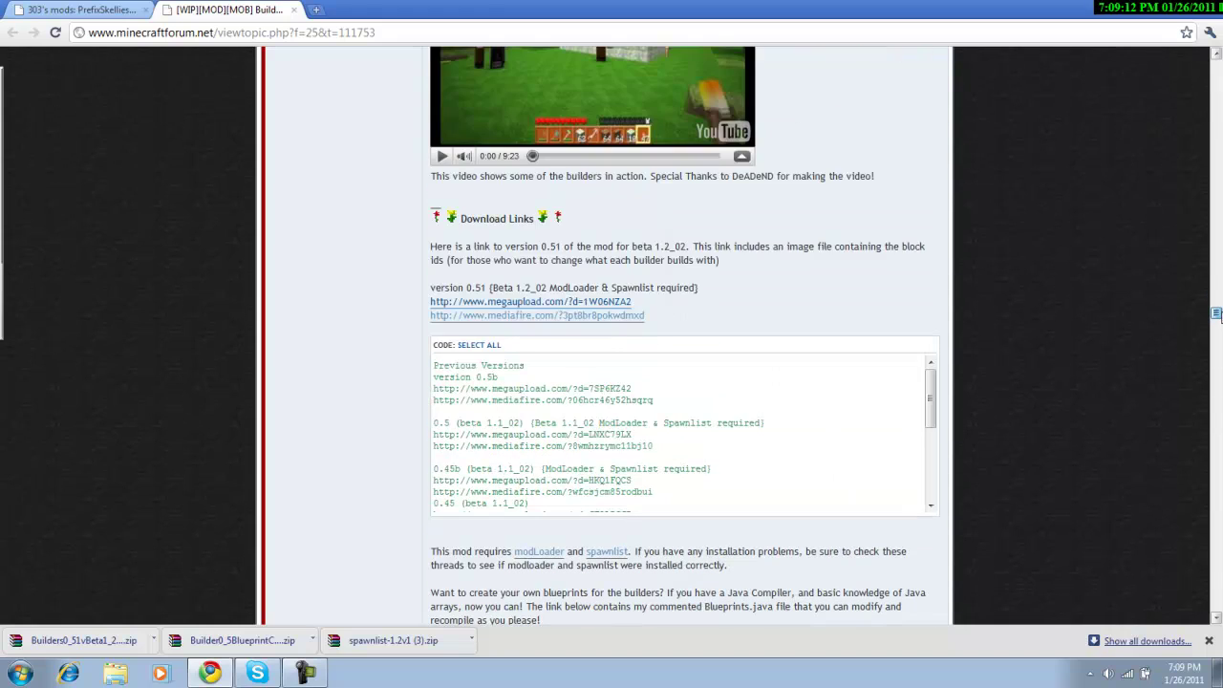
left_click(493, 301)
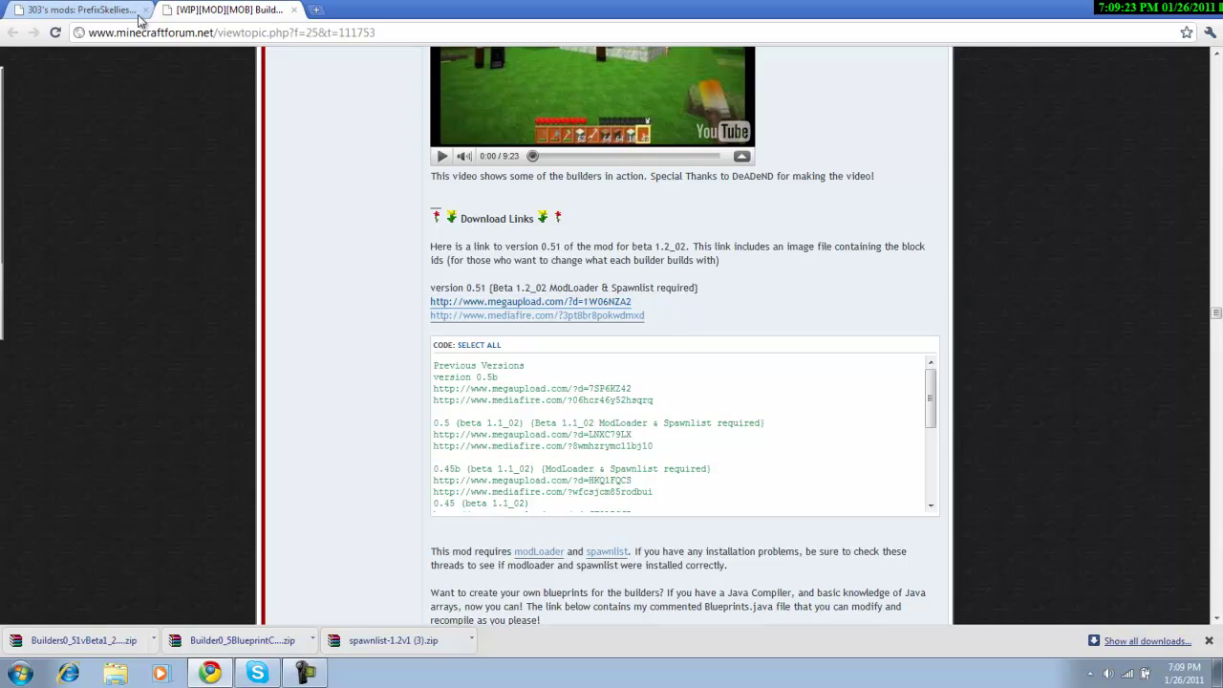
- Close the Builders thread, check the Spawnlist download link for Minecraft Beta 1.2, and close the browser
left_click(294, 10)
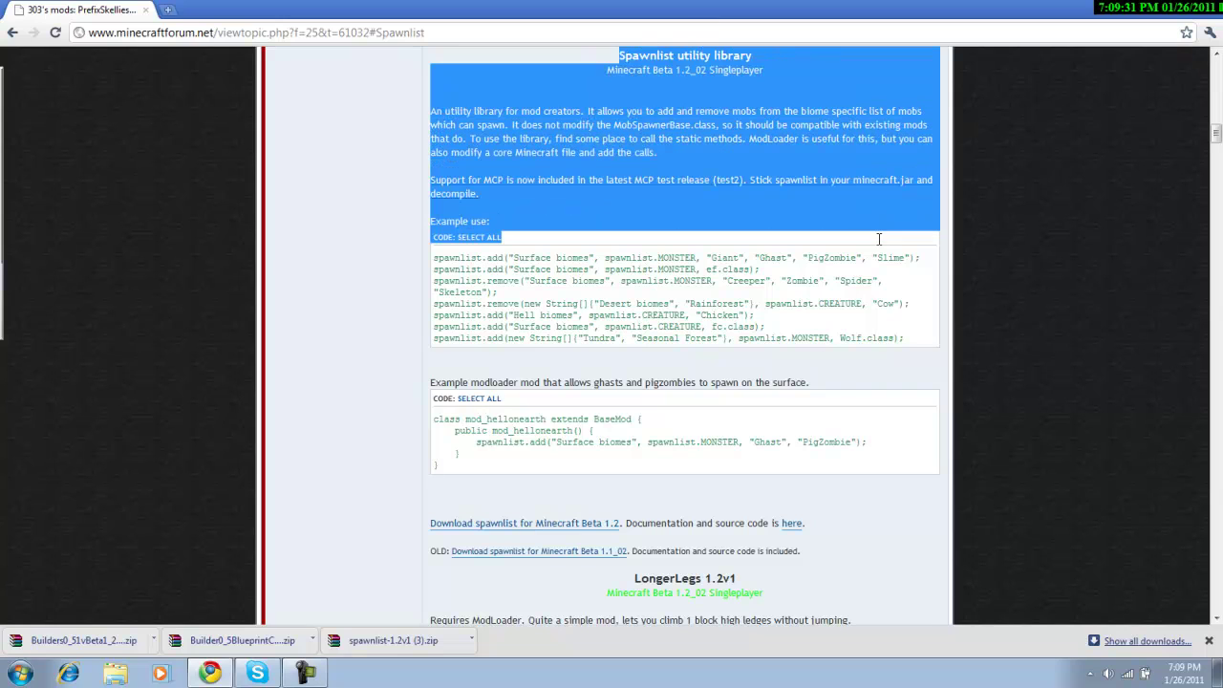
left_click(955, 394)
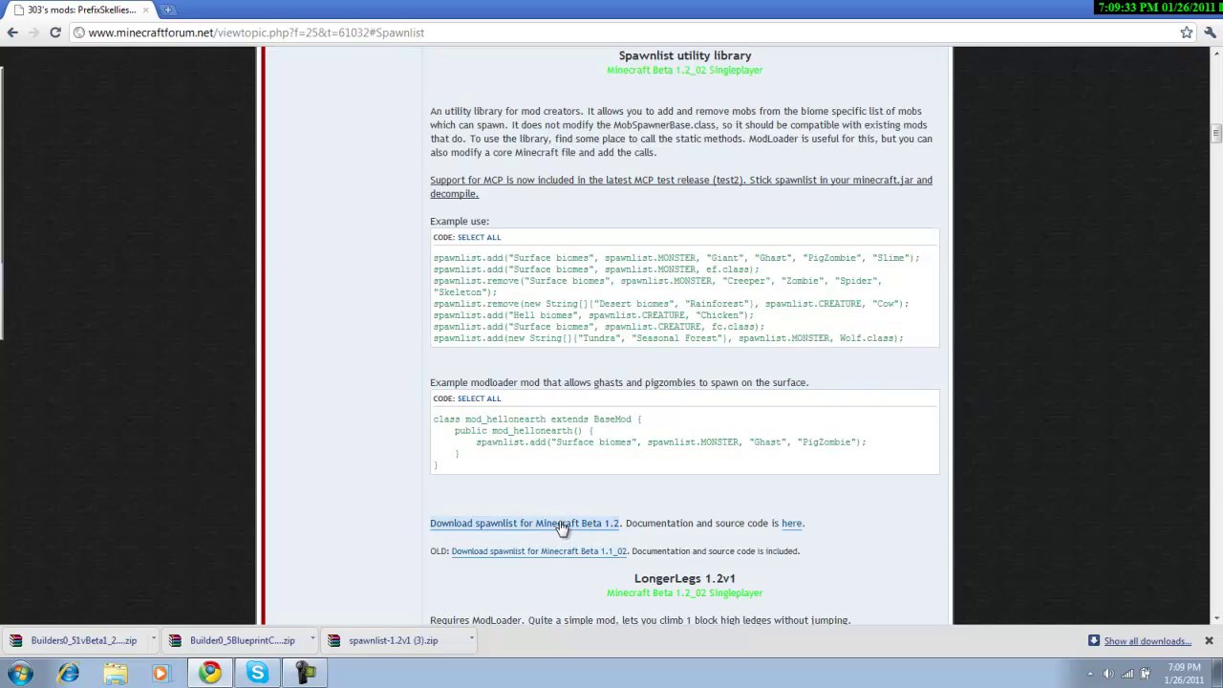
left_click(147, 11)
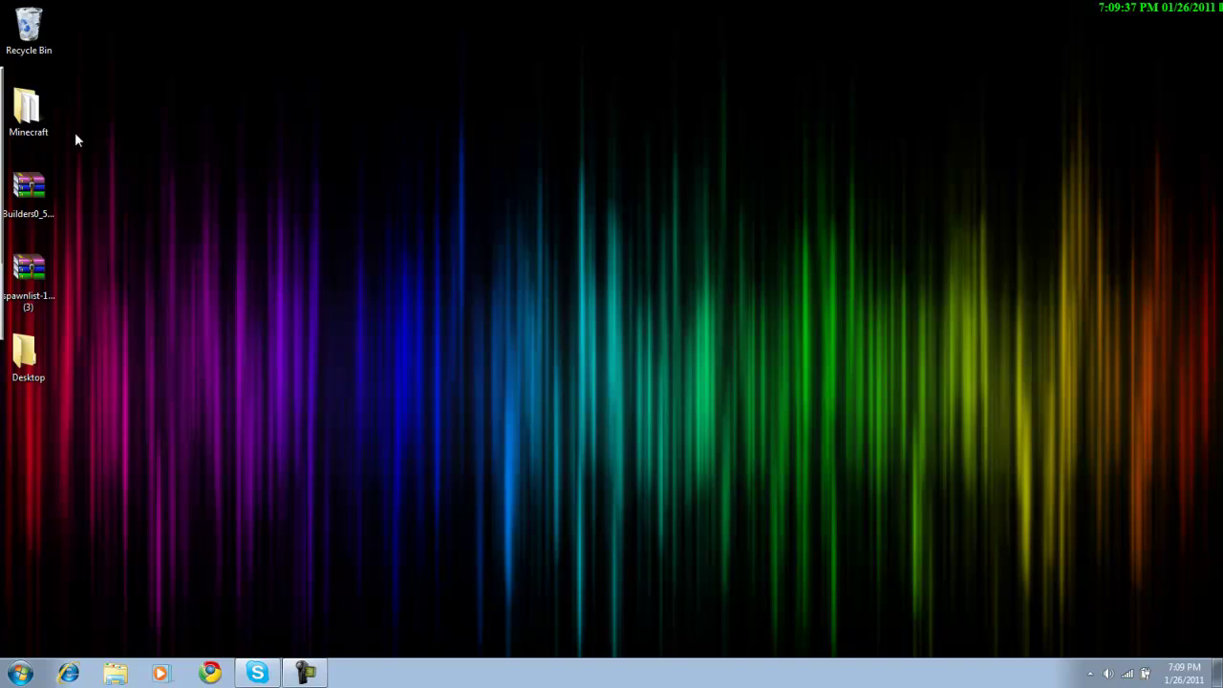
left_click(38, 204)
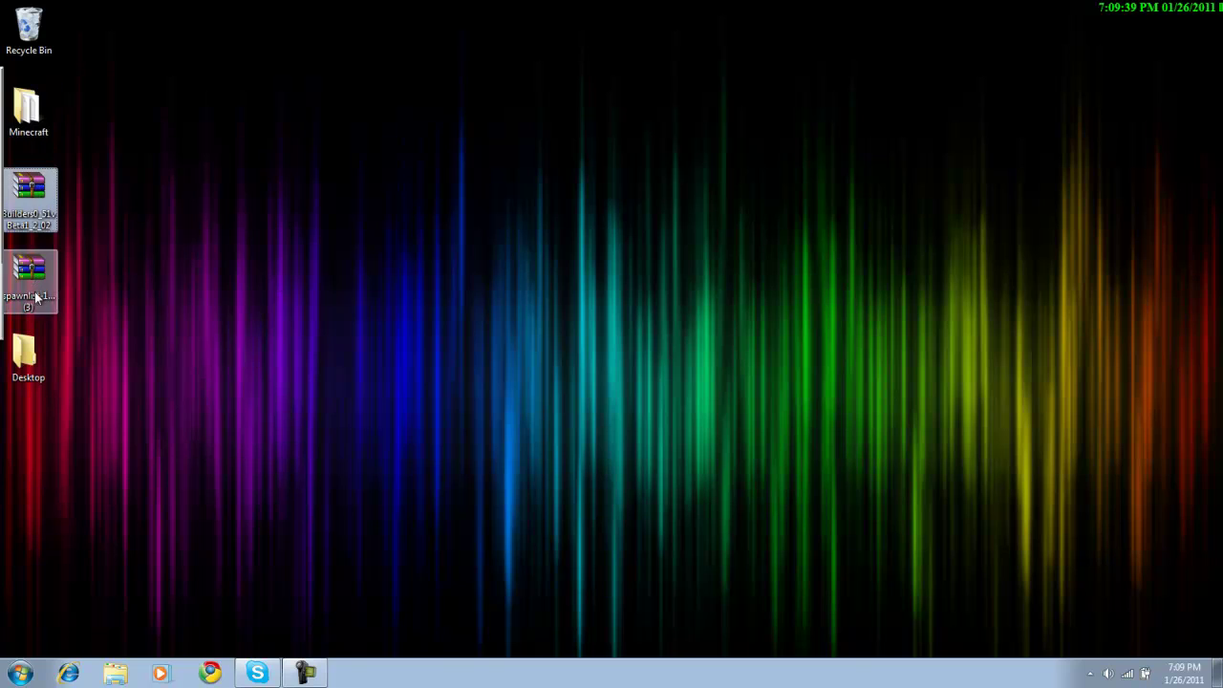
left_click(137, 284)
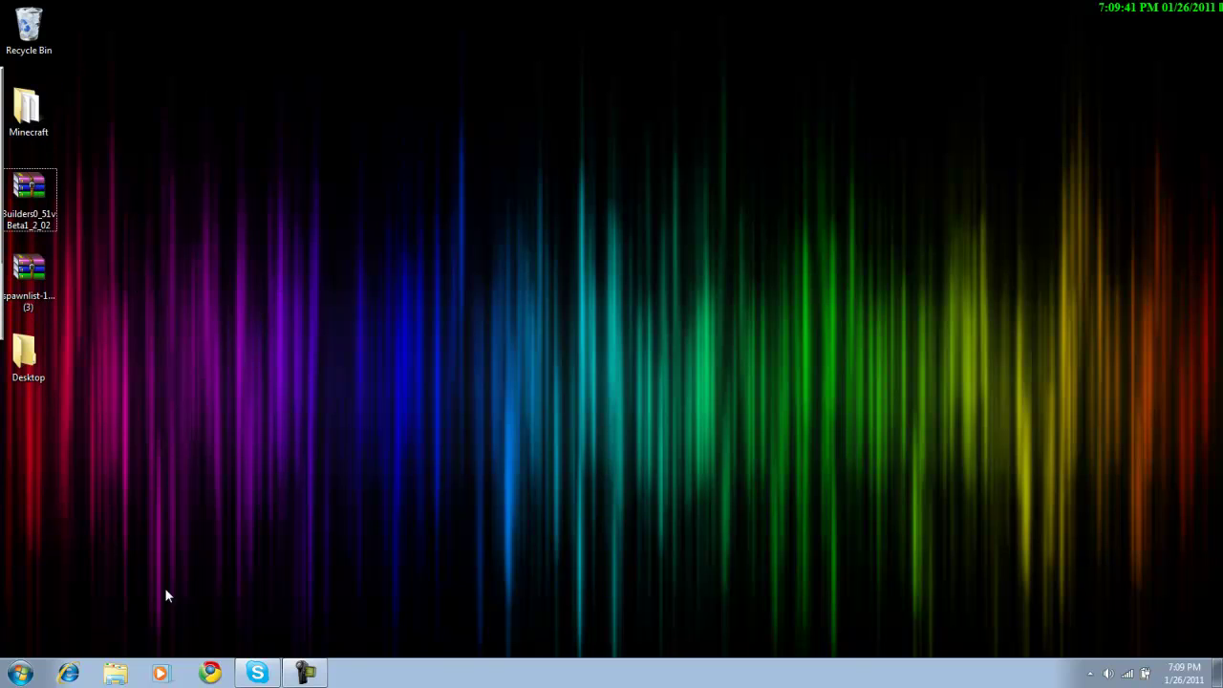
- Open the Roaming application data folder by running %appdata% from the Windows Run dialog
left_click(17, 676)
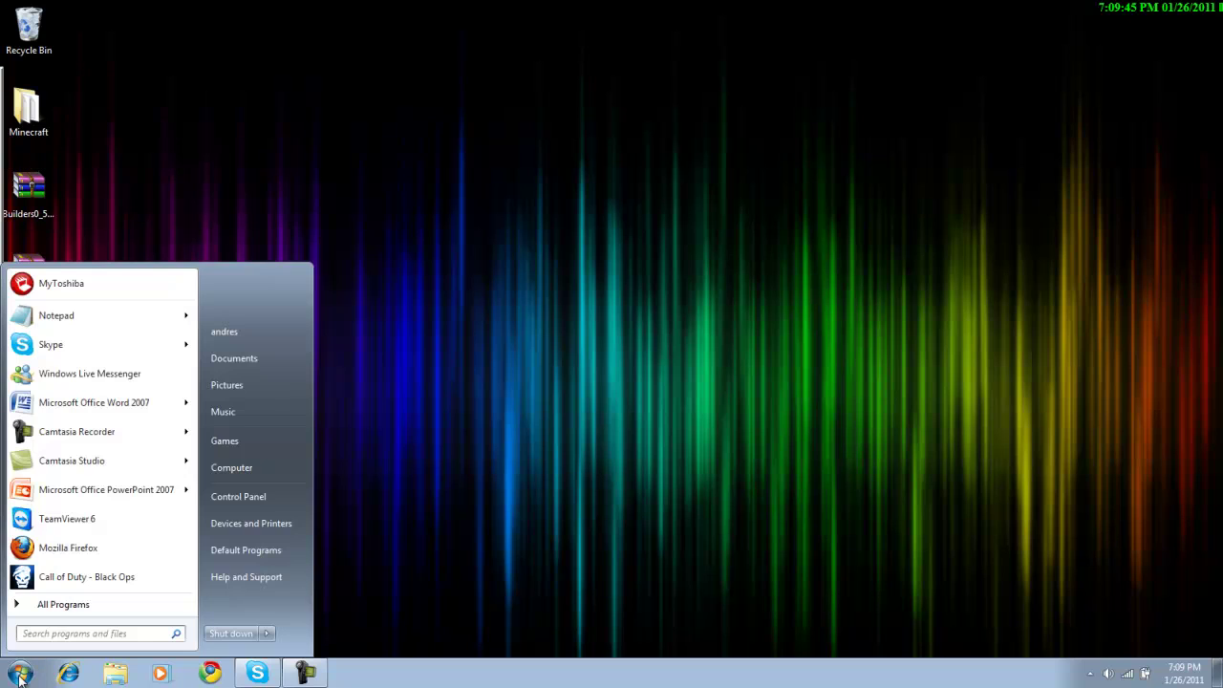
type("run")
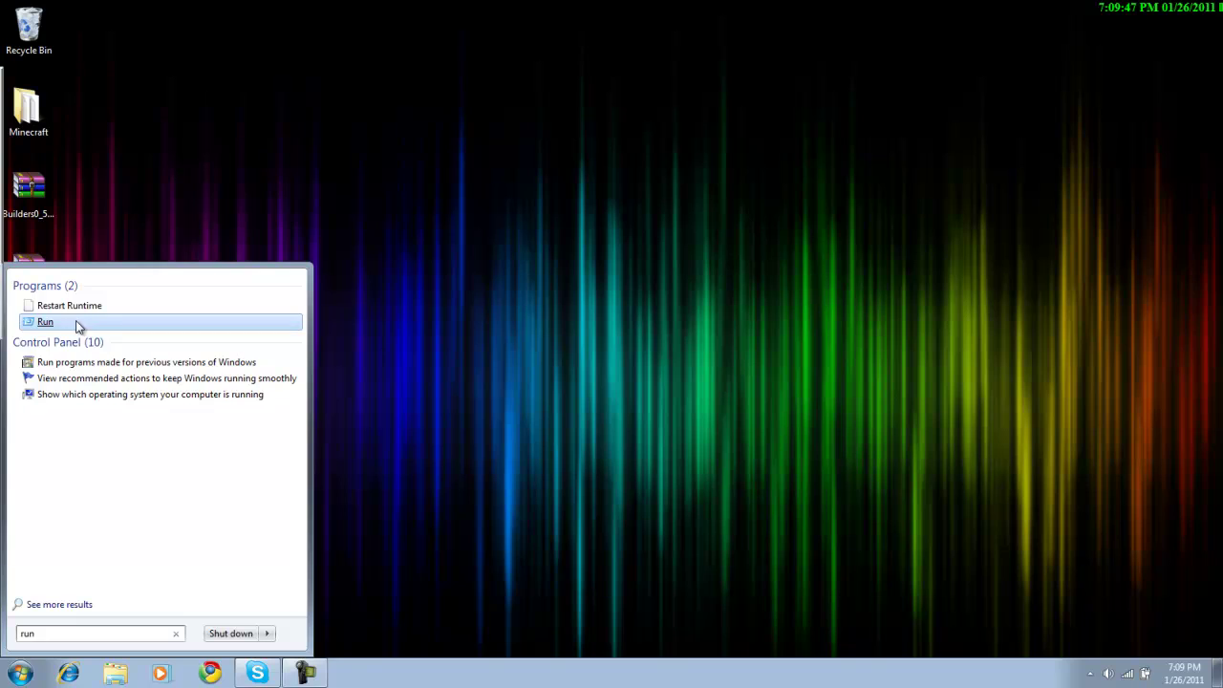
left_click(45, 322)
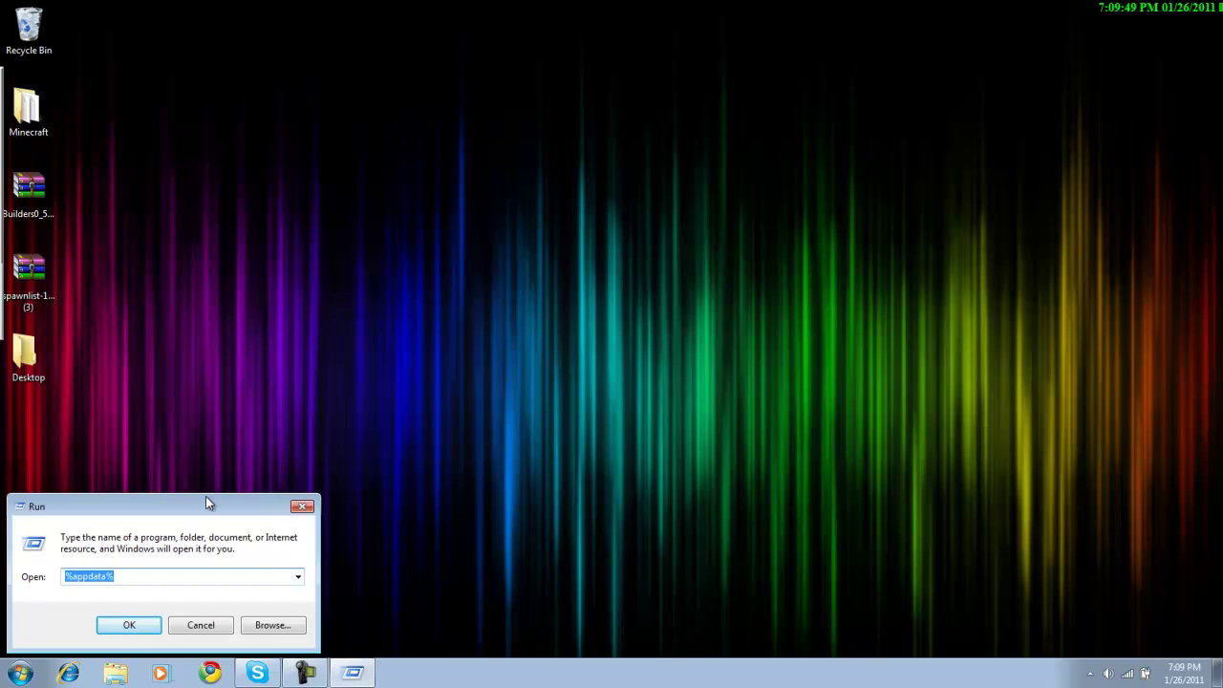
type("%appd")
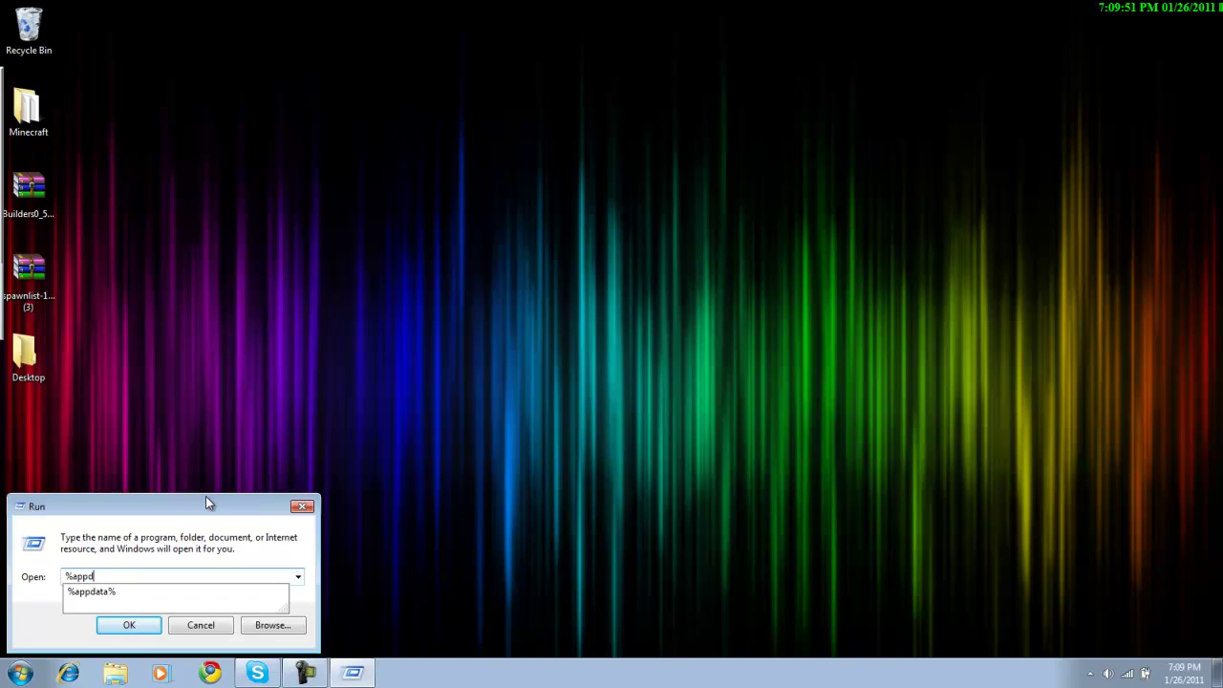
type("ata%")
key("Return")
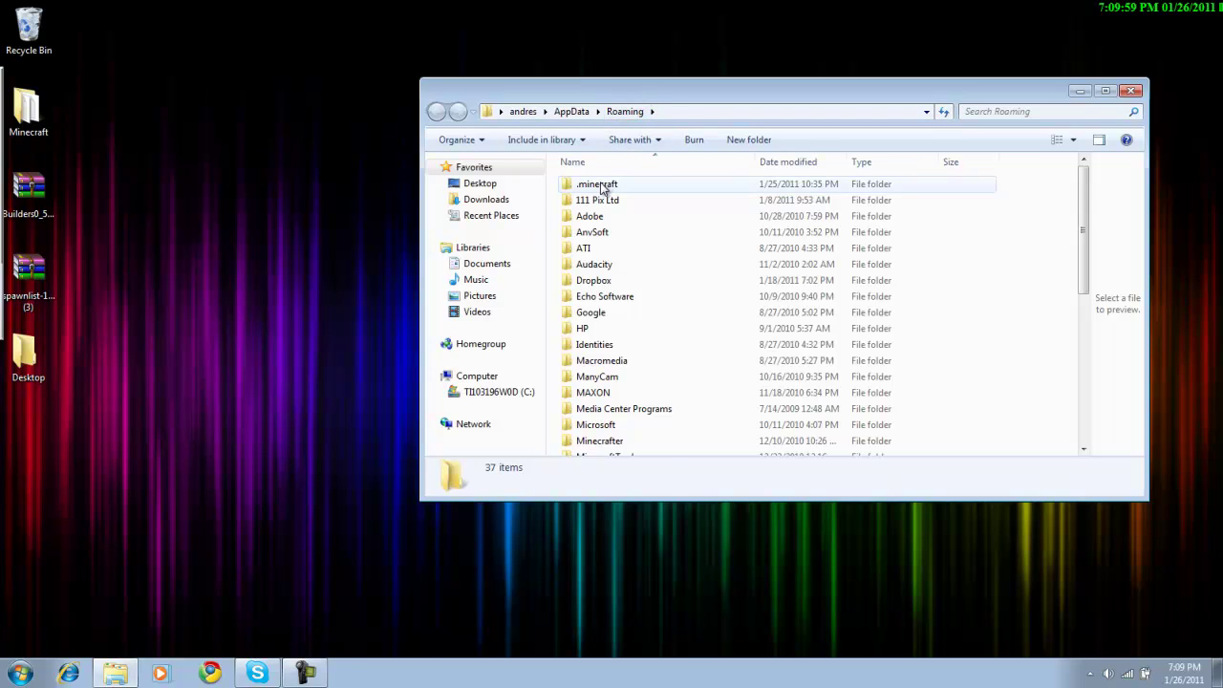
- Open the minecraft jar file from the .minecraft bin folder with WinRAR archiver and clear the folder window away
double_click(601, 189)
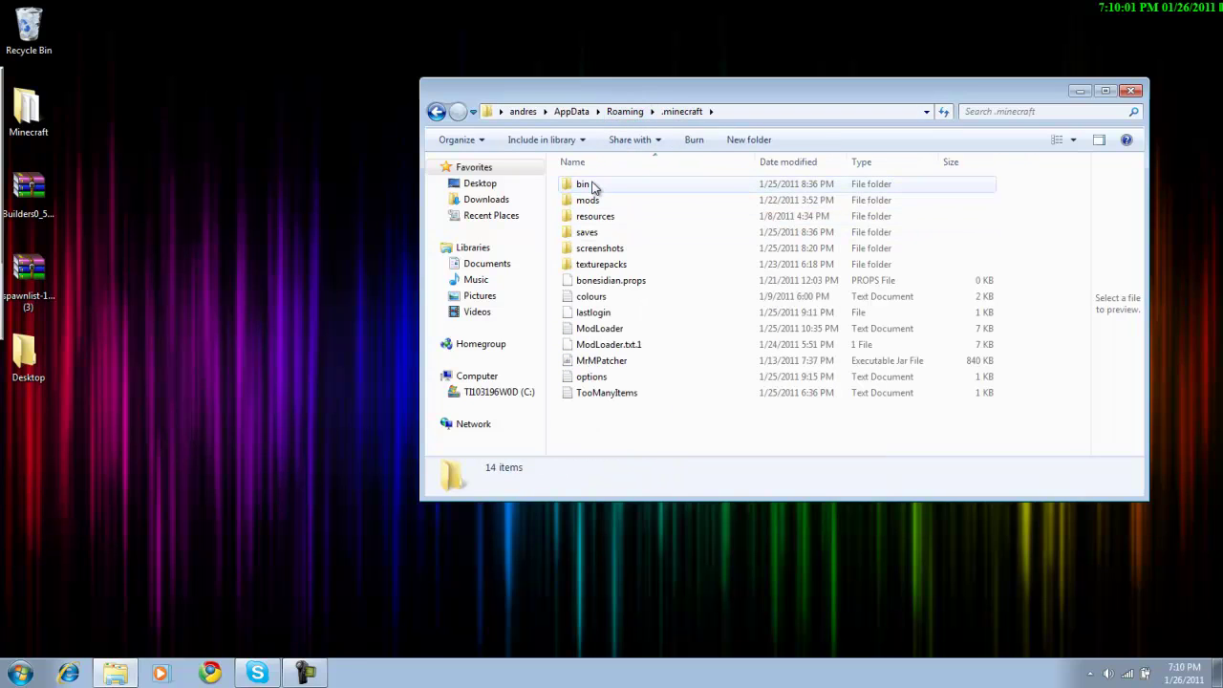
double_click(592, 186)
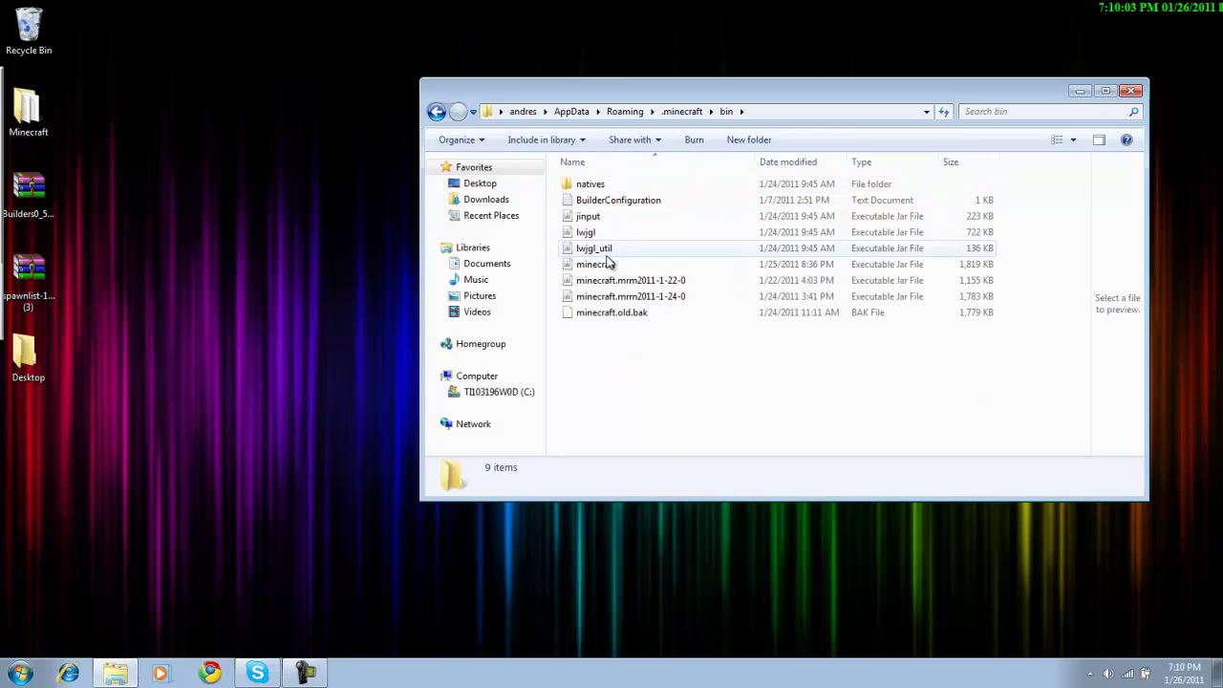
right_click(607, 266)
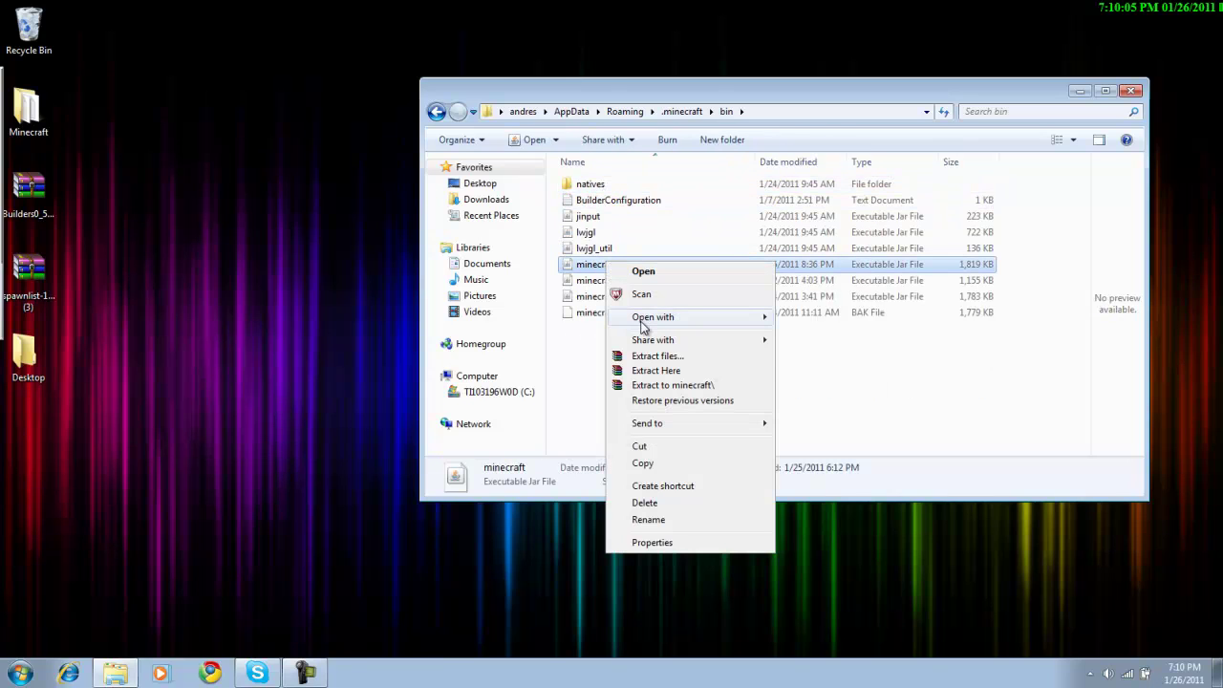
mouse_move(655, 319)
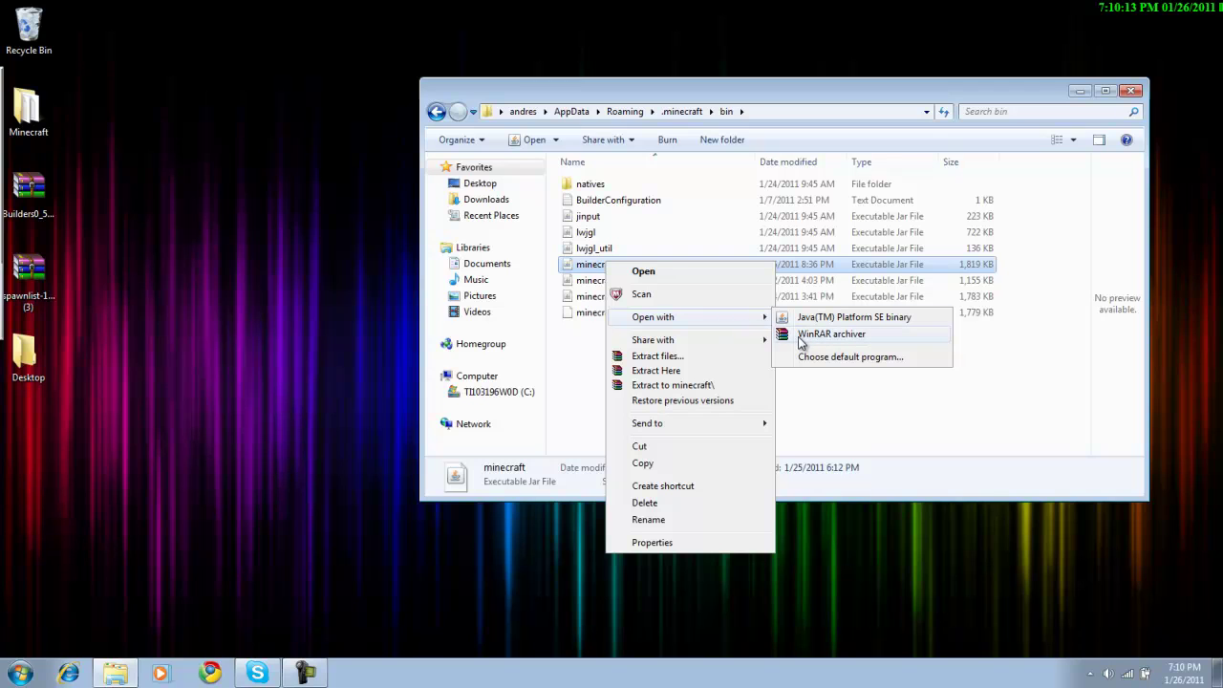
left_click(831, 334)
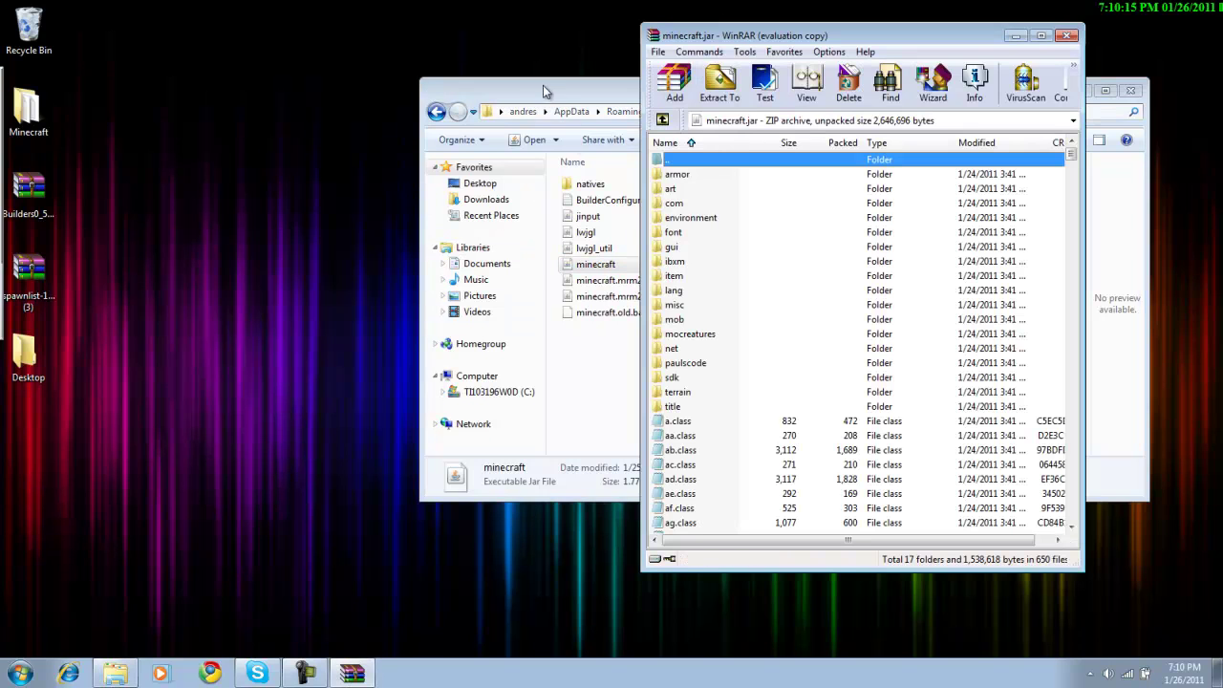
left_click(944, 306)
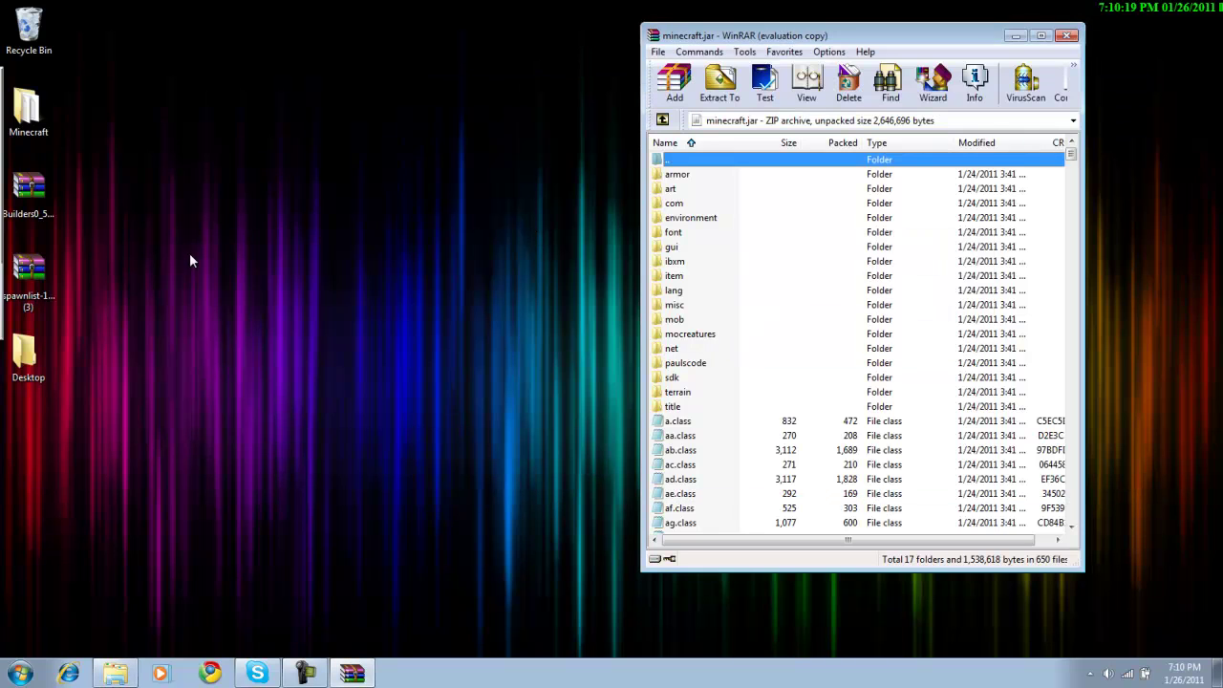
- Add spawnlist.class from the desktop's spawnlist-1.2v1 (3) archive to minecraft.jar with the default options, and close the spawnlist archive
double_click(42, 273)
left_click_drag(189, 251, 704, 467)
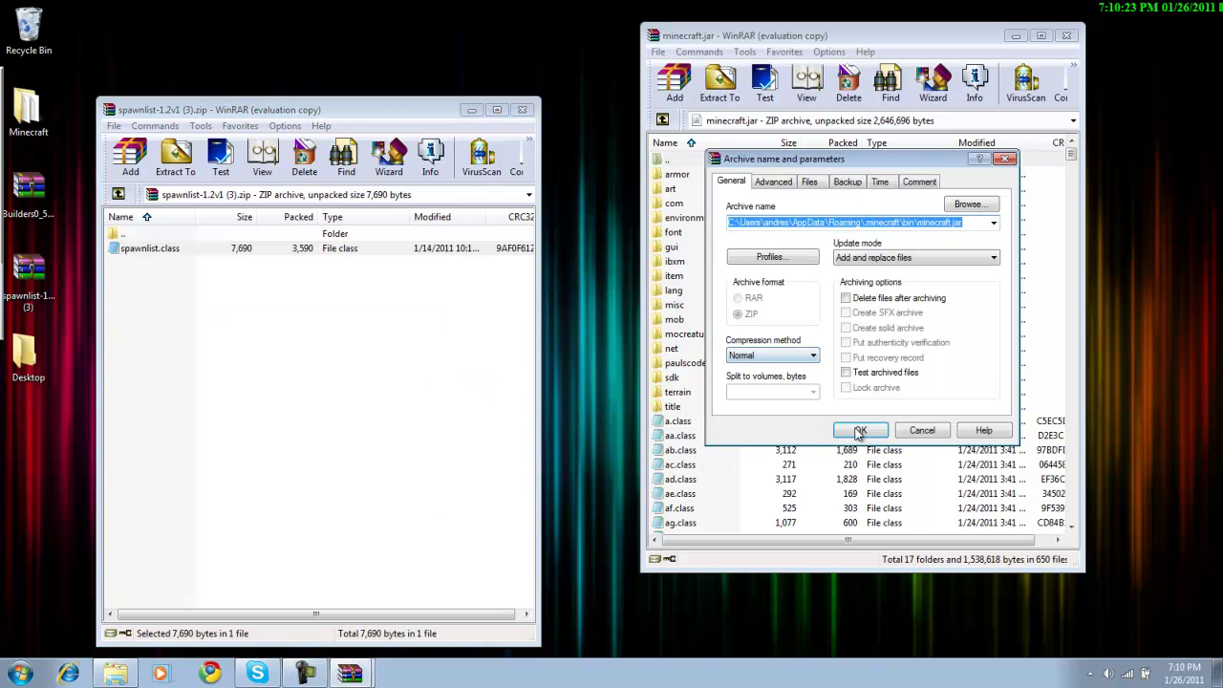
left_click(859, 432)
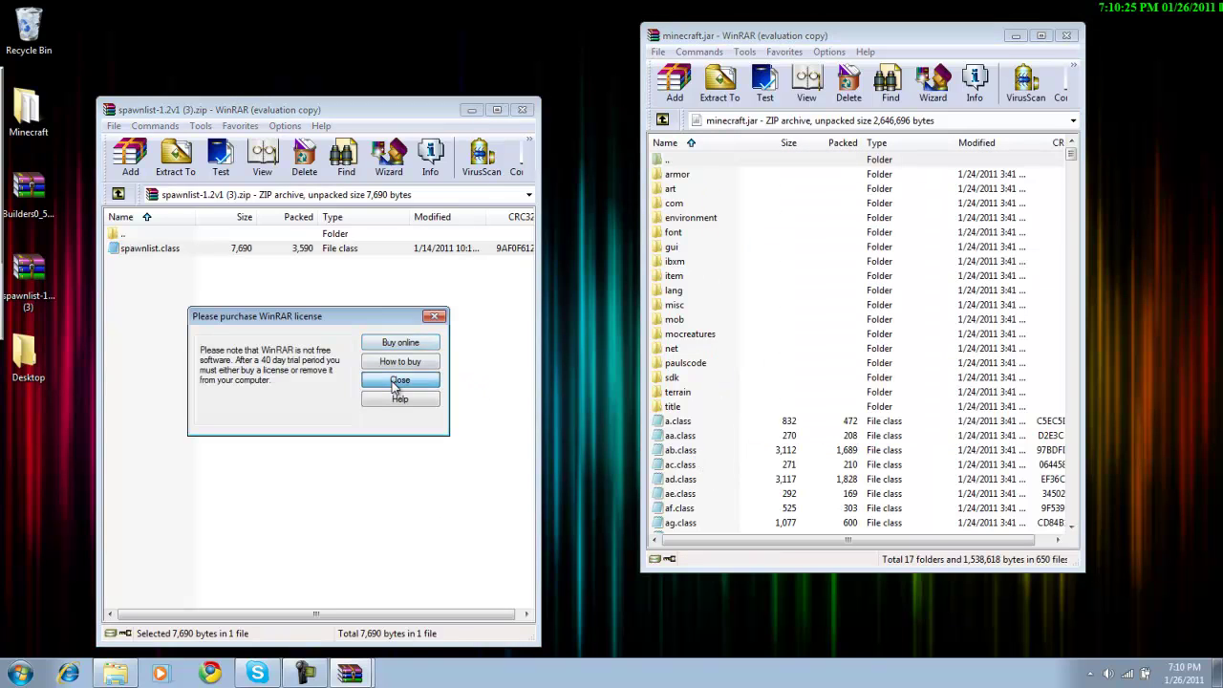
left_click(398, 381)
left_click(524, 111)
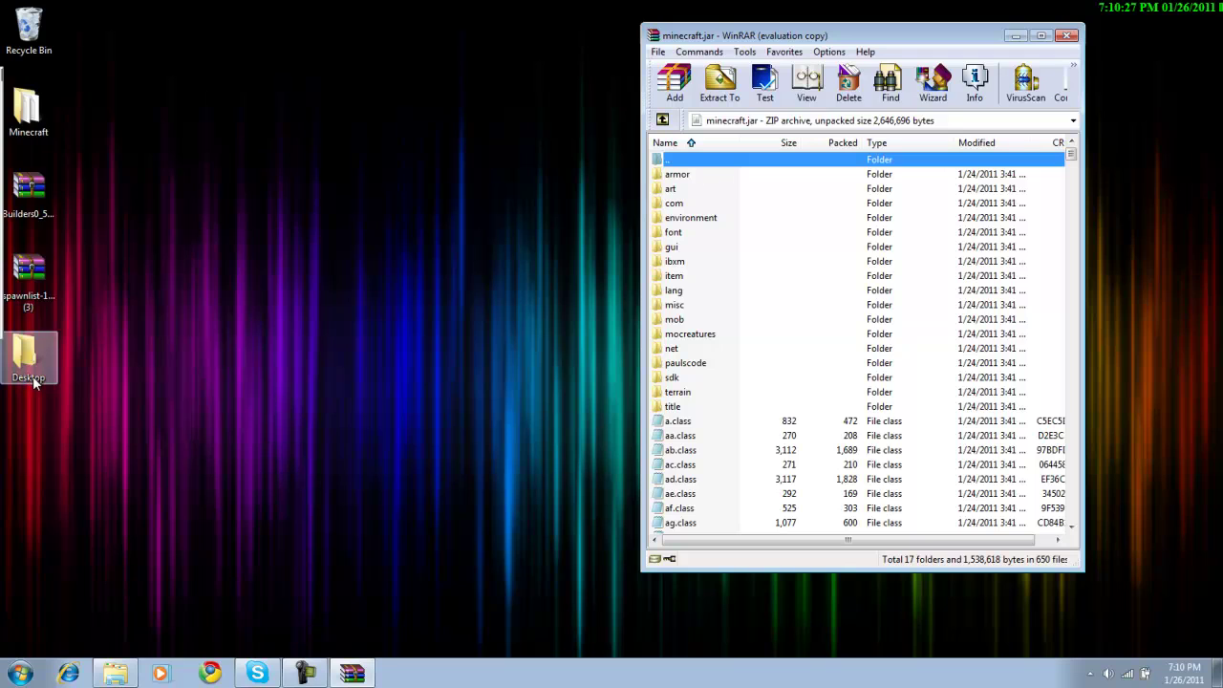
- Open the desktop's Builders0_51vBeta1_2_02 archive and view its 659px-DataValuesV110 image and 0_51Changelog text file
double_click(54, 197)
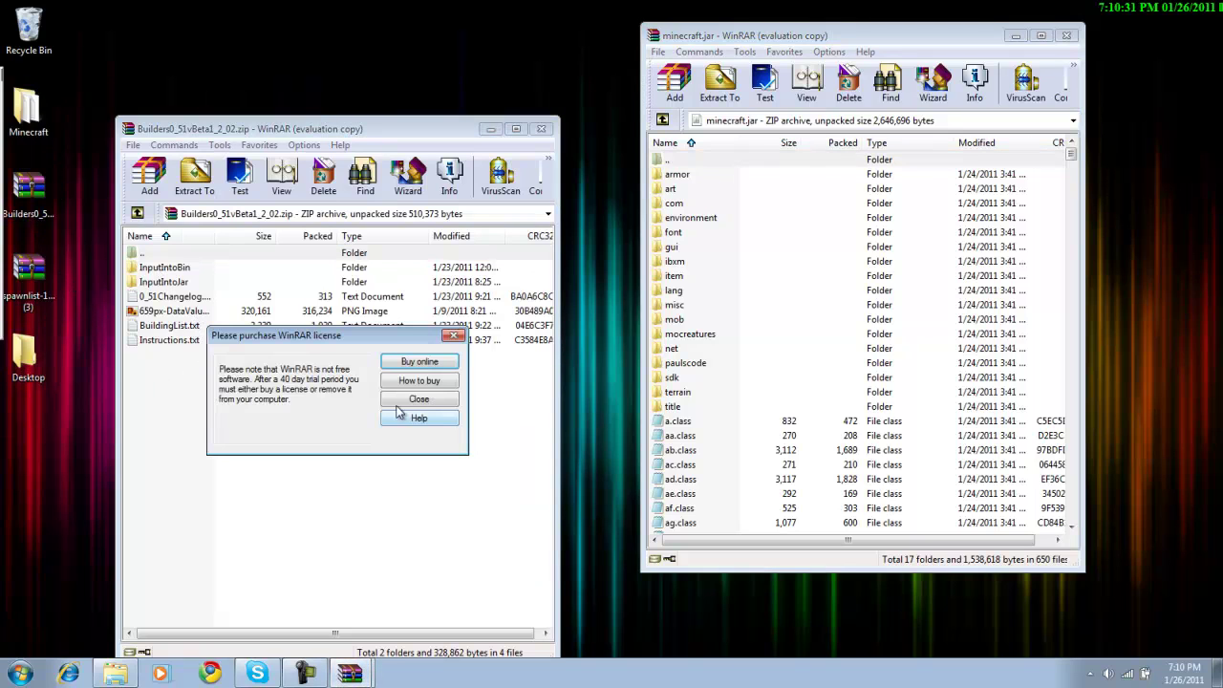
left_click(416, 399)
double_click(205, 311)
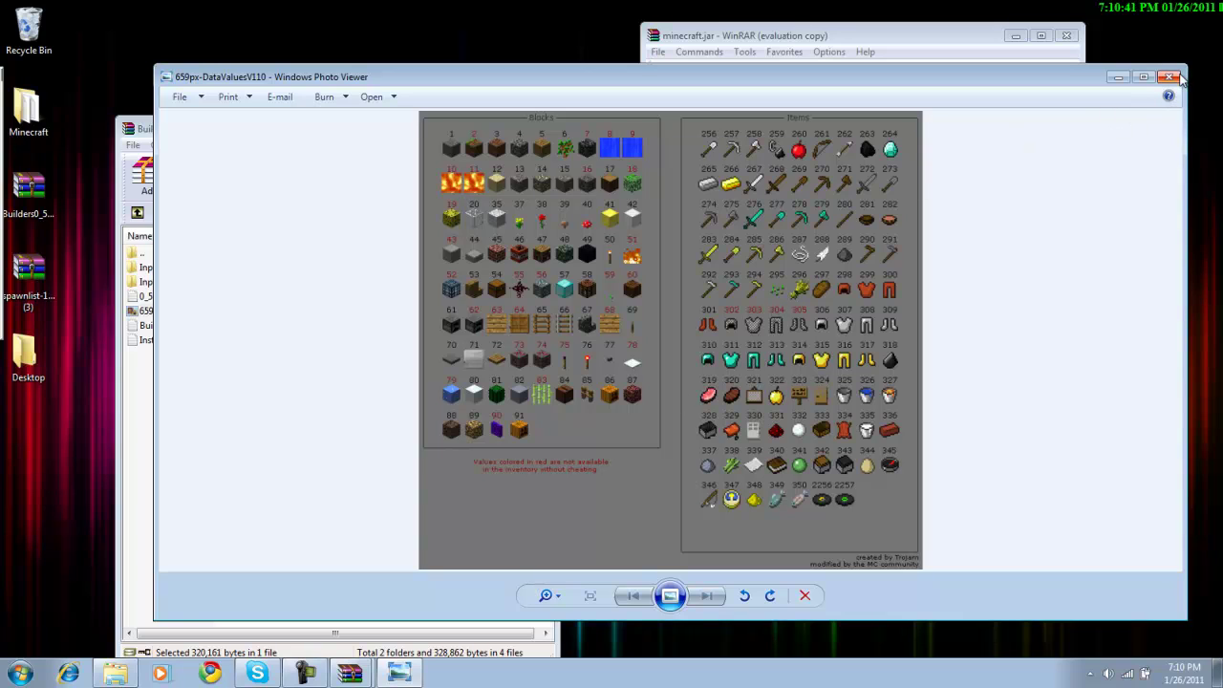
left_click(1169, 77)
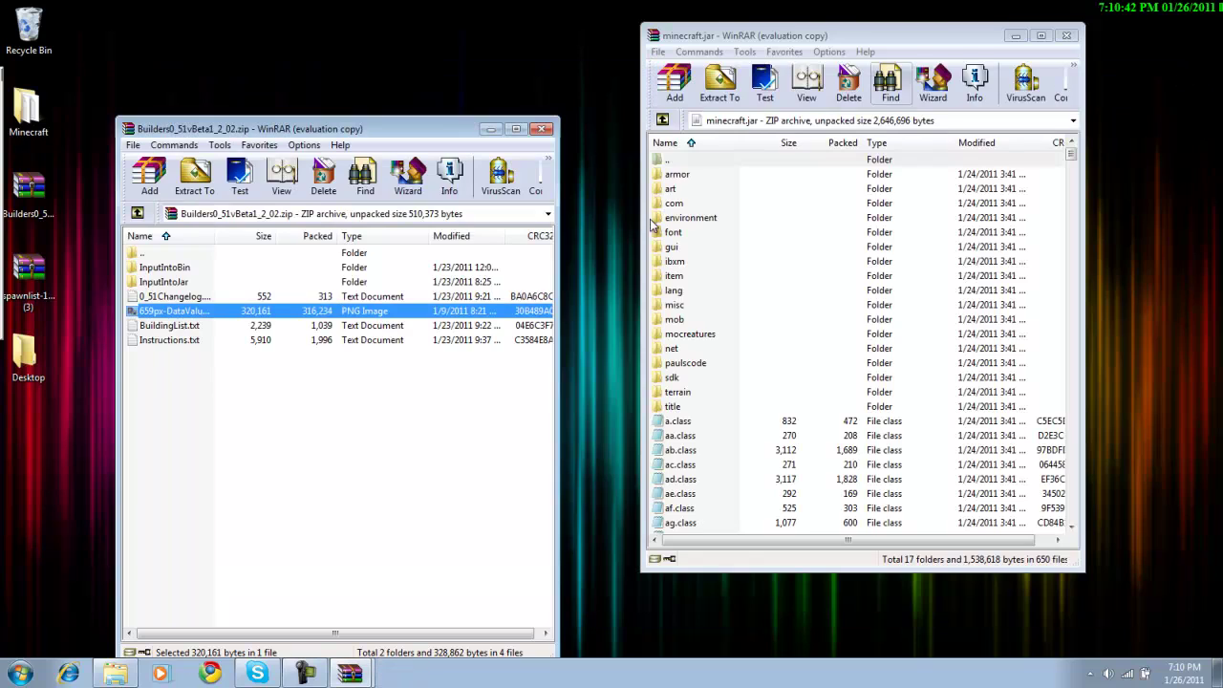
double_click(232, 297)
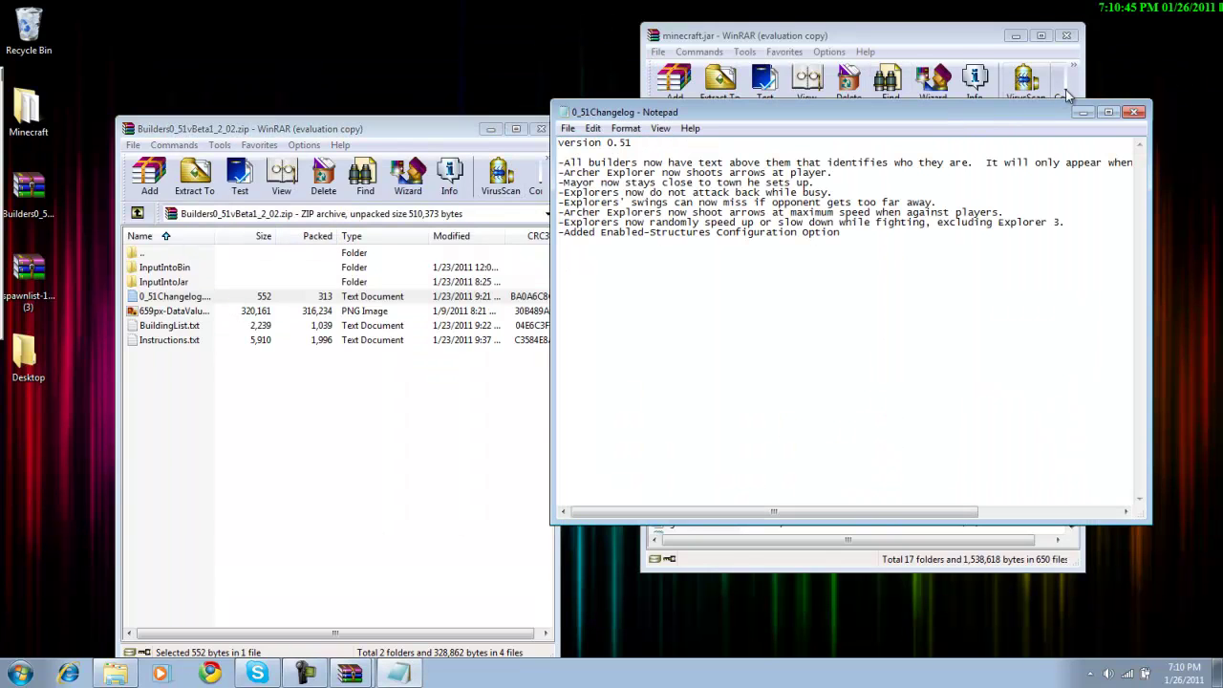
left_click(1134, 112)
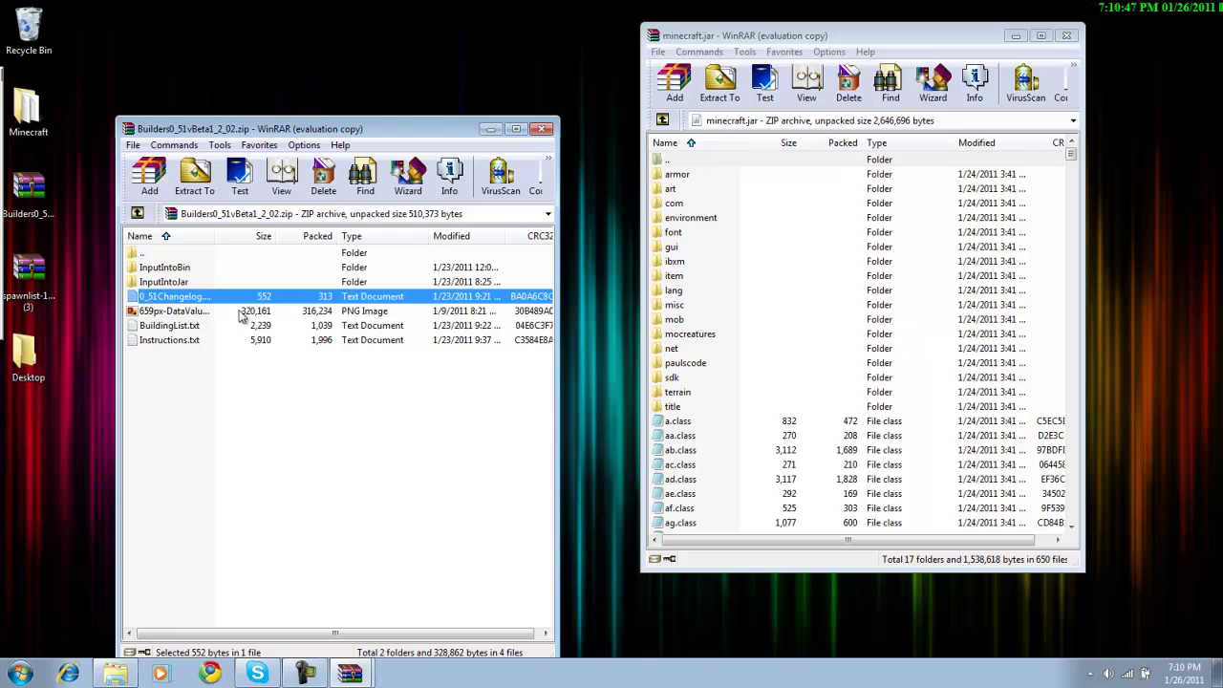
- Add all contents of the Builders archive's InputIntoJar folder to minecraft.jar with the default options, and close minecraft.jar
double_click(153, 283)
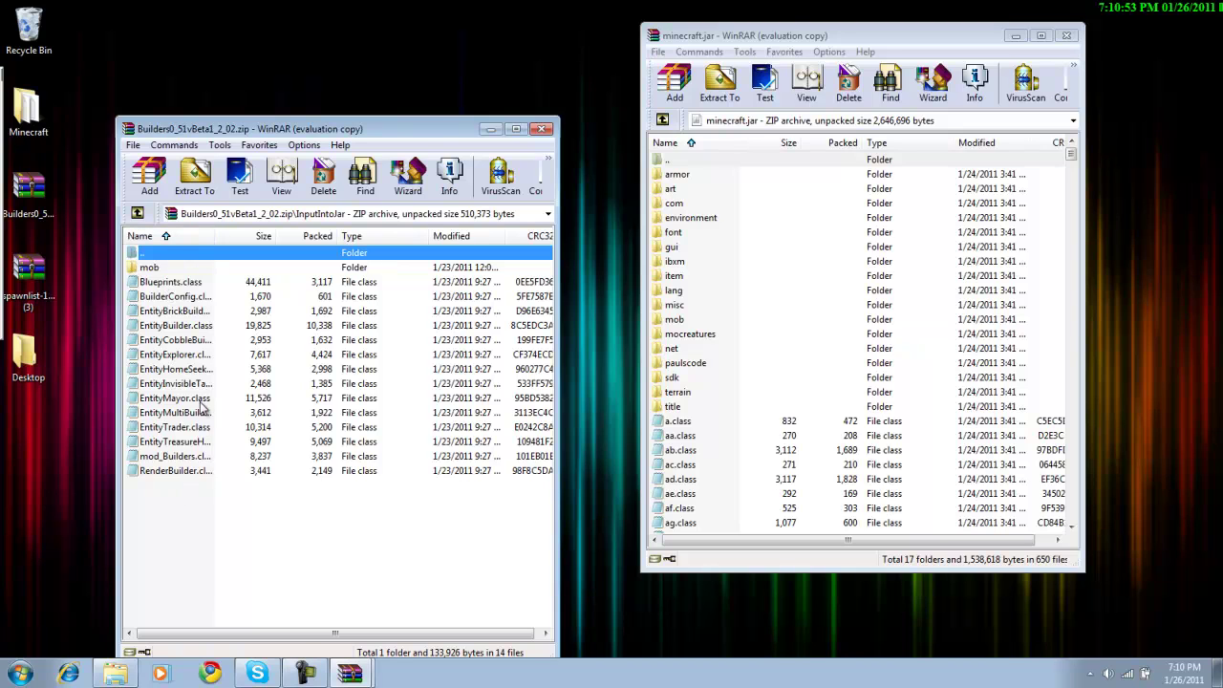
left_click_drag(212, 504, 726, 486)
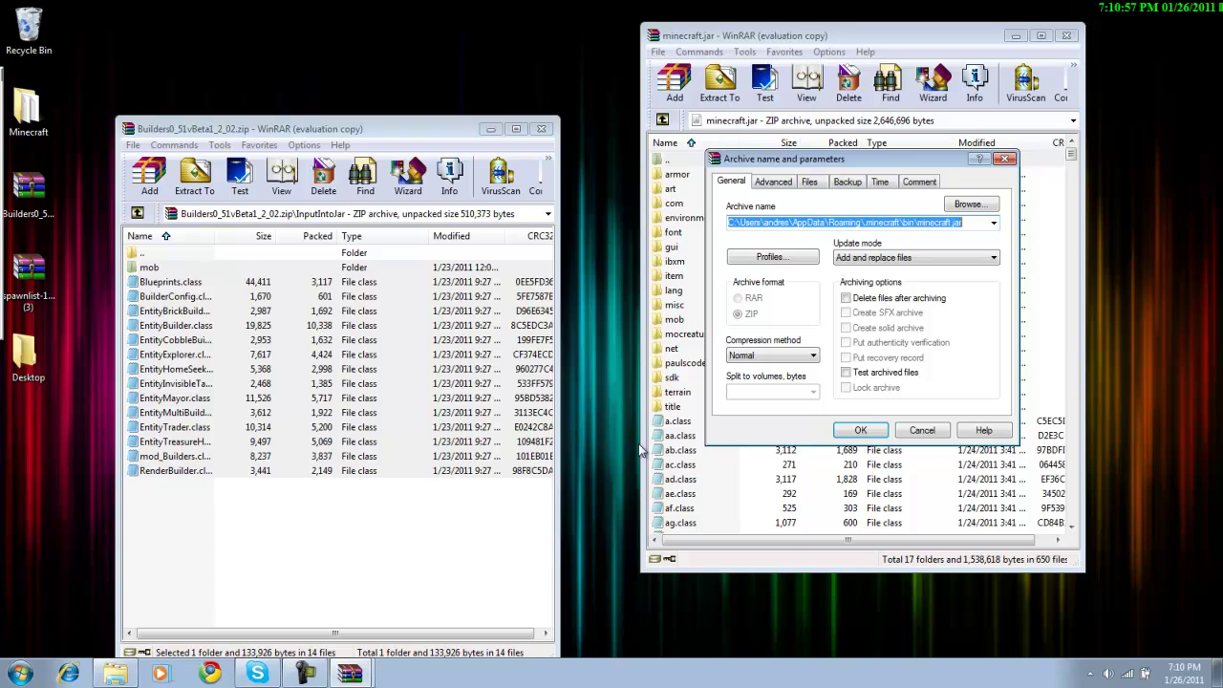
left_click(845, 432)
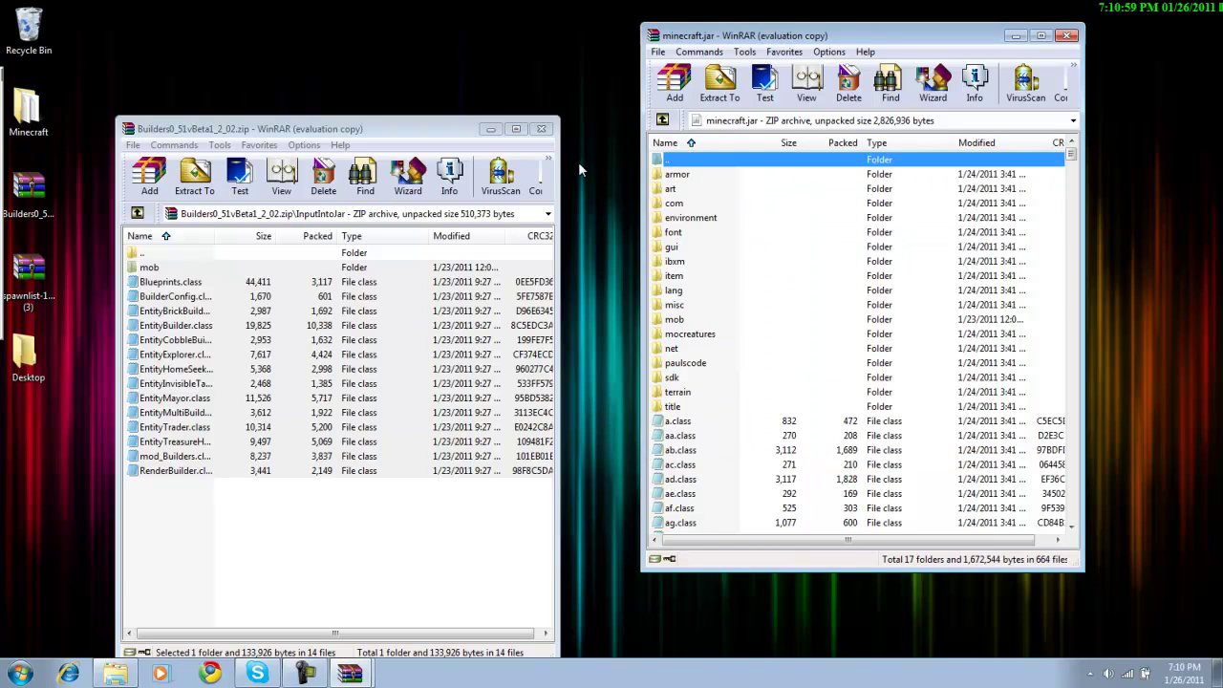
double_click(458, 252)
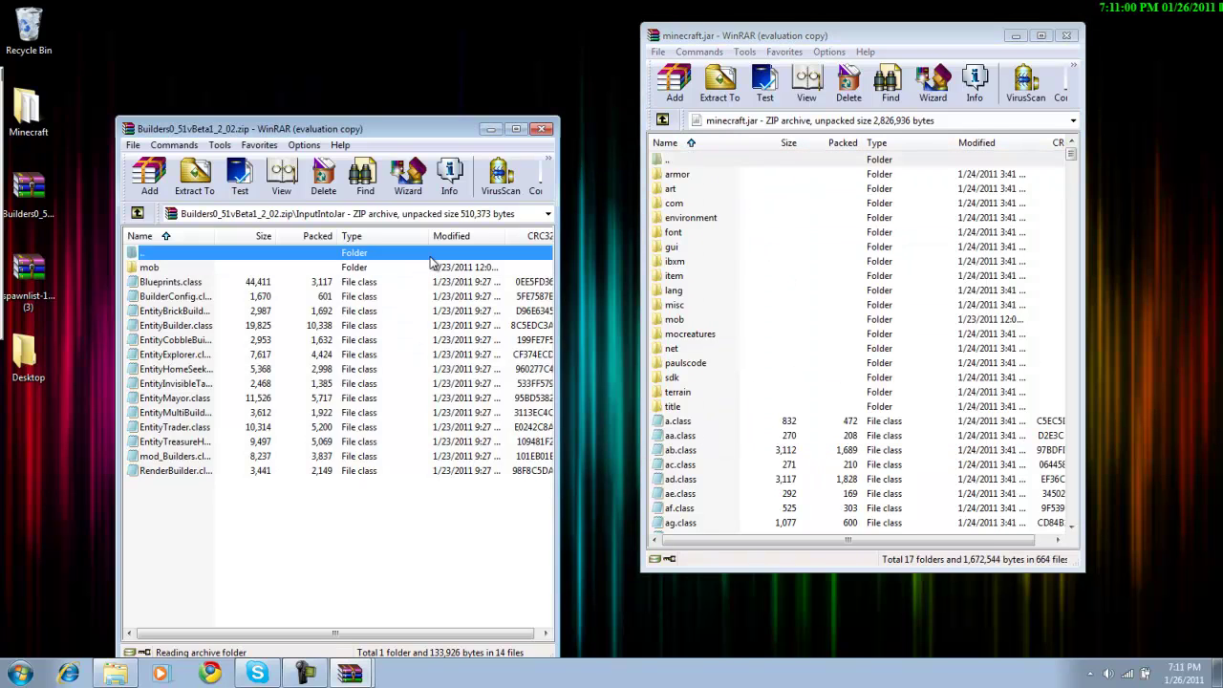
left_click(1071, 36)
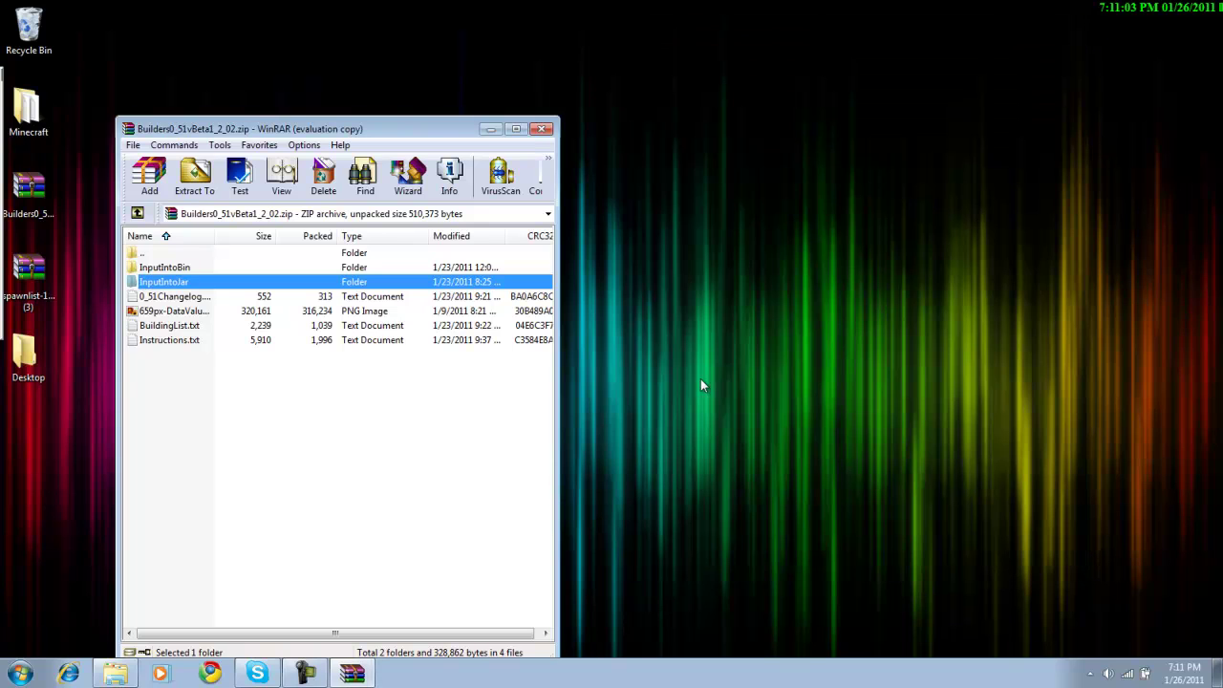
- Move BuilderConfiguration.txt from the archive's InputIntoBin folder into the .minecraft bin folder, replacing the existing file
left_click(129, 678)
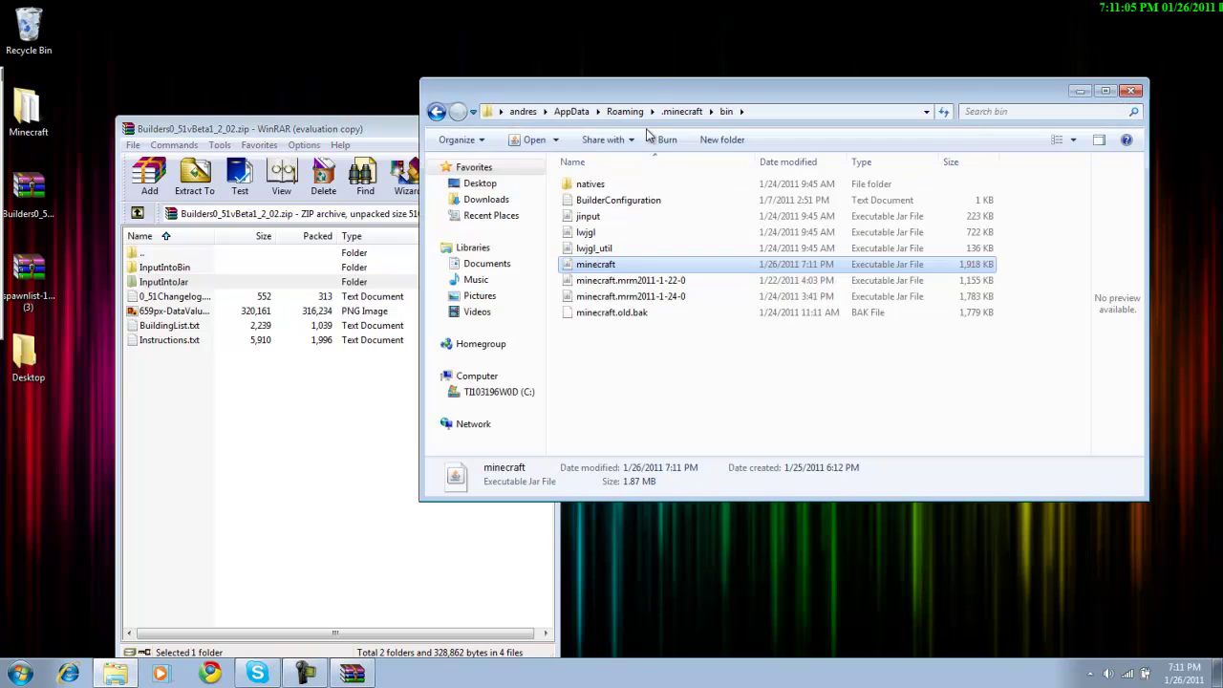
double_click(197, 267)
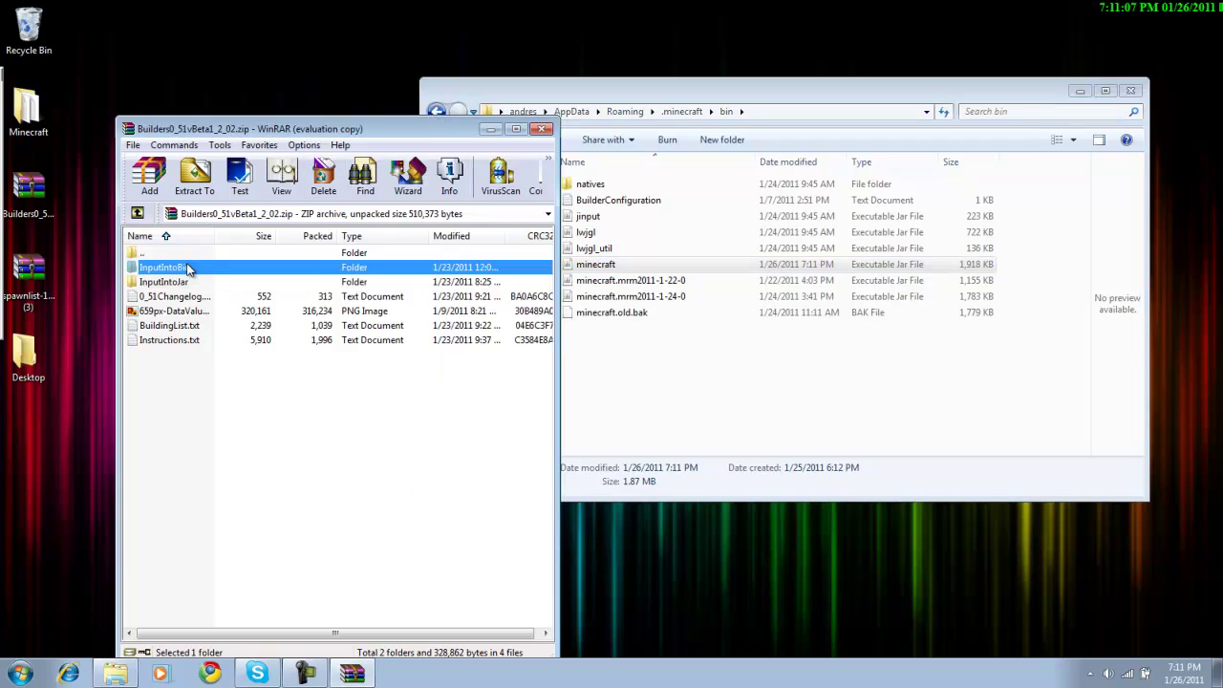
left_click_drag(202, 270, 636, 379)
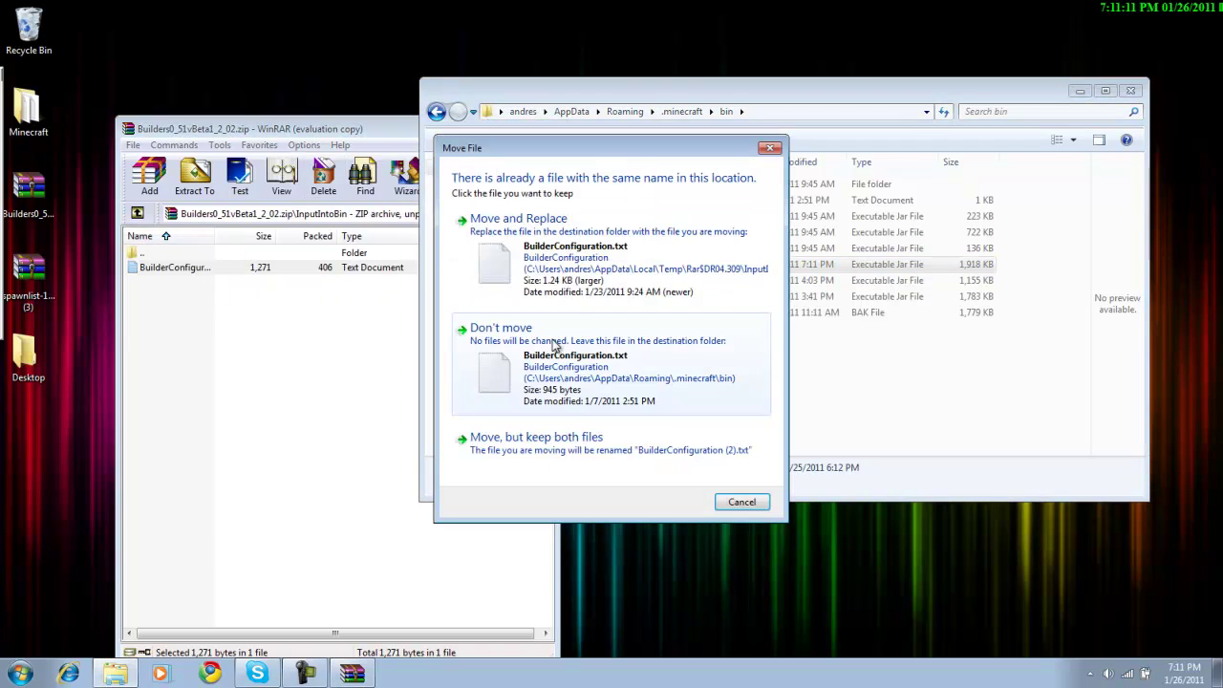
left_click(564, 259)
- View the BuilderConfiguration text file in the bin folder, and close it along with the Builders archive
double_click(619, 203)
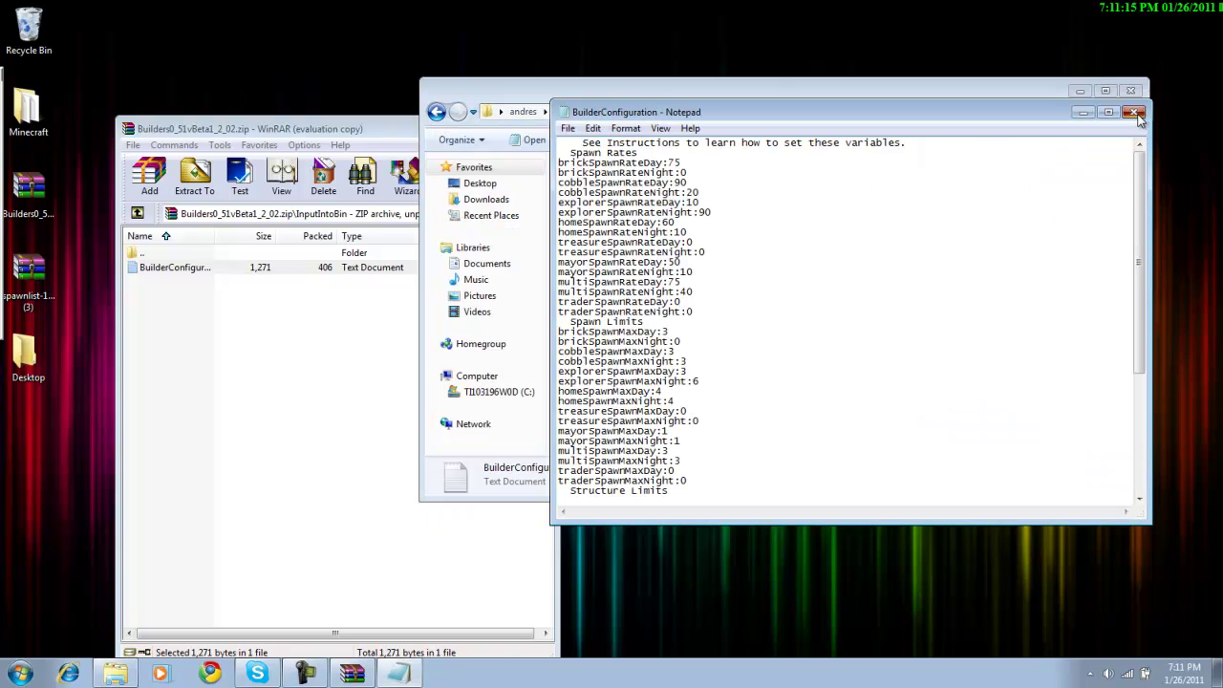
left_click(1135, 113)
left_click(330, 128)
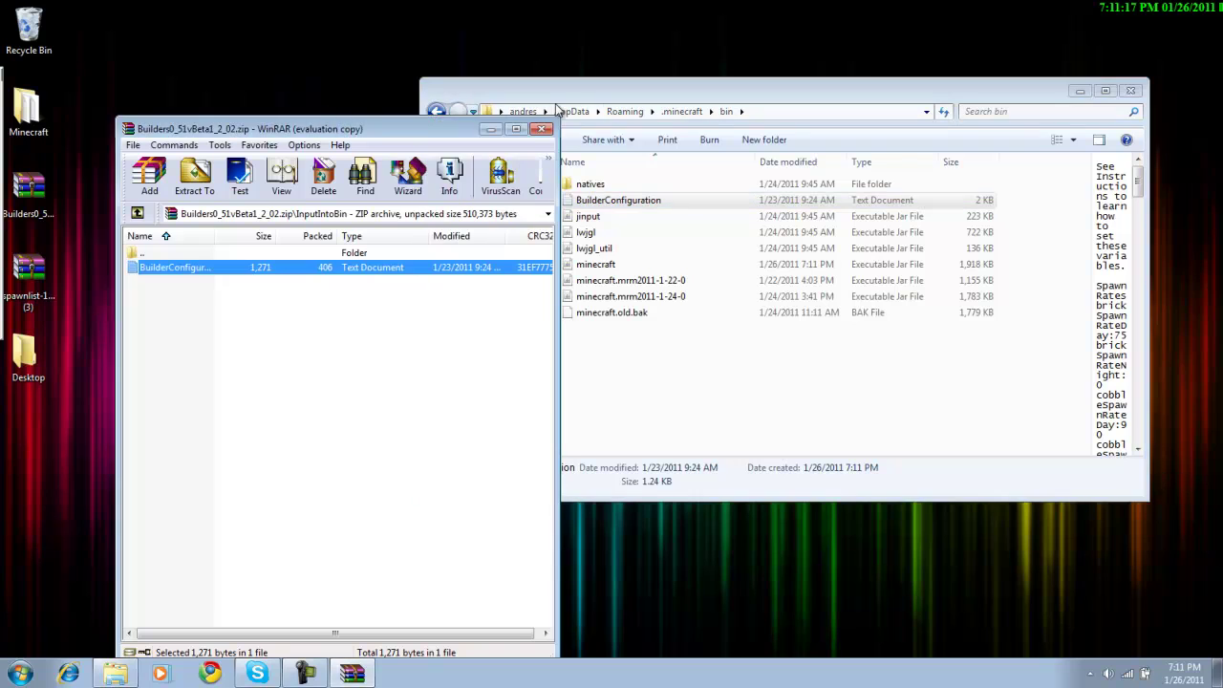
left_click(541, 128)
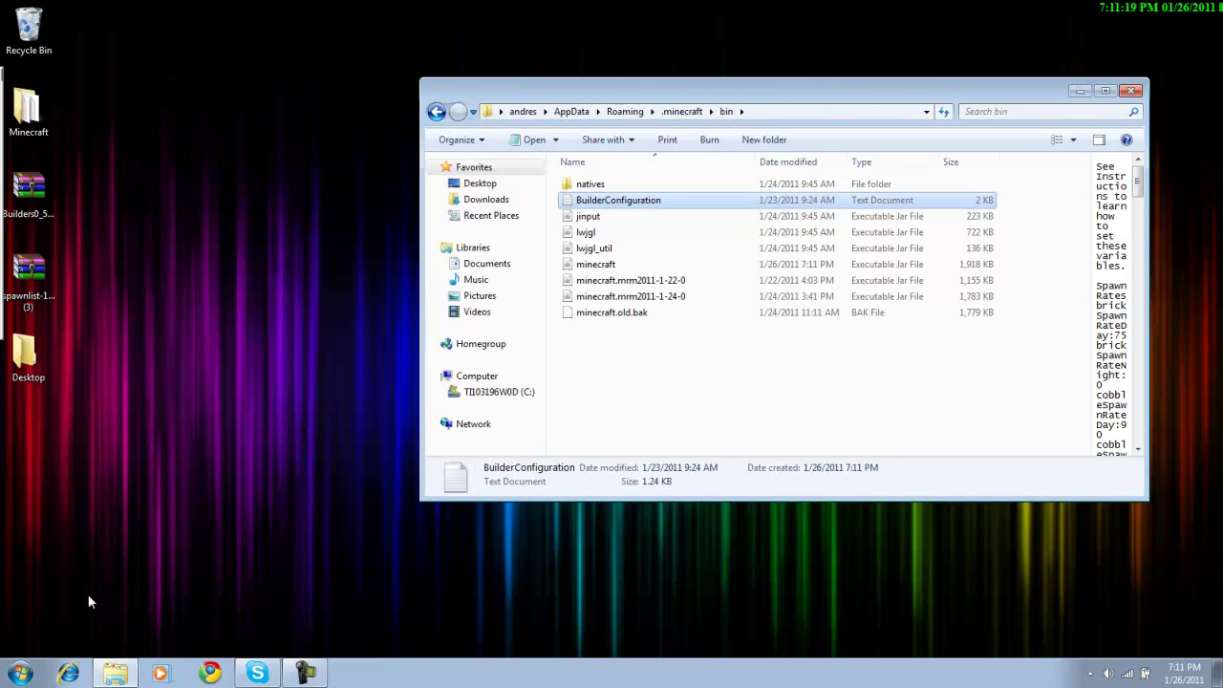
- Switch to Minecraft and load World 2 in singleplayer
left_click(302, 675)
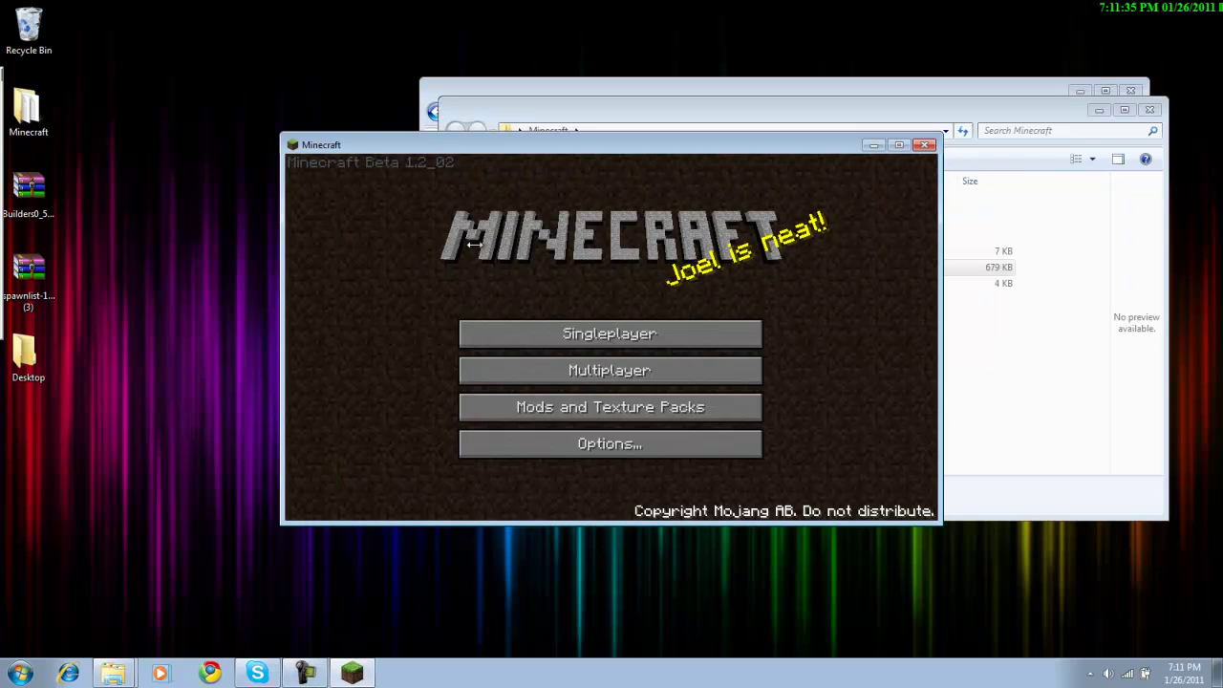
left_click(594, 334)
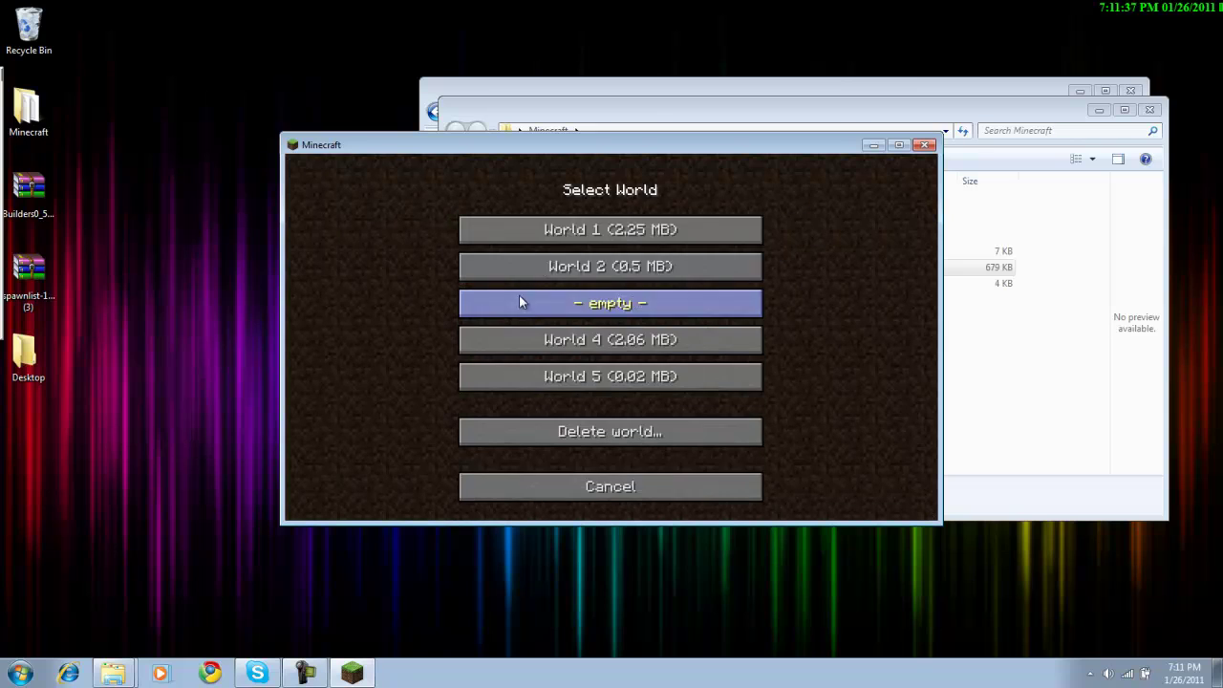
left_click(591, 275)
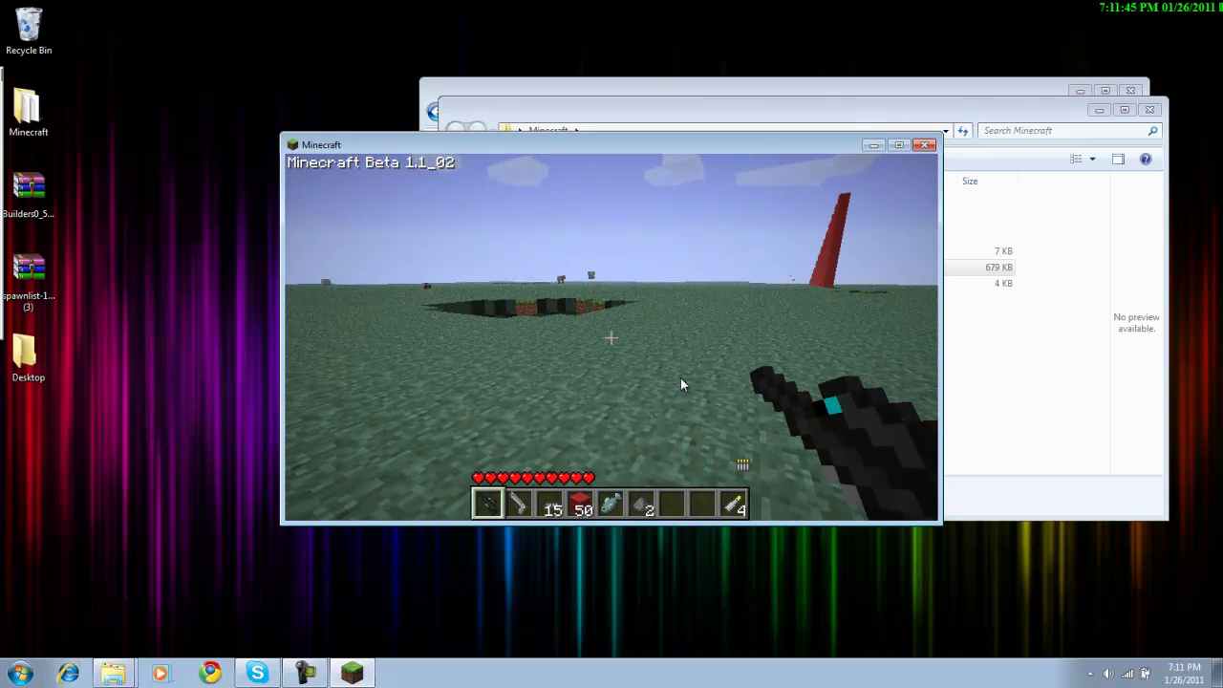
- List the available mobs and their IDs with the chat command /spawn list
type("t/sa")
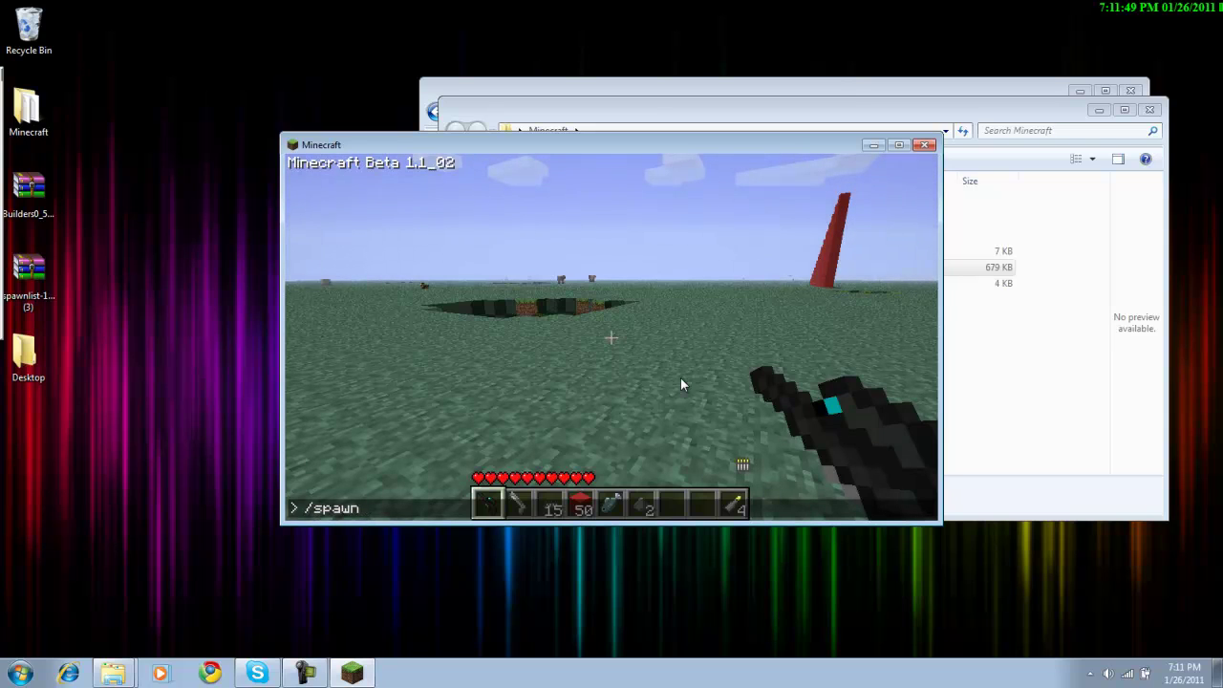
type("awn list")
key("Return")
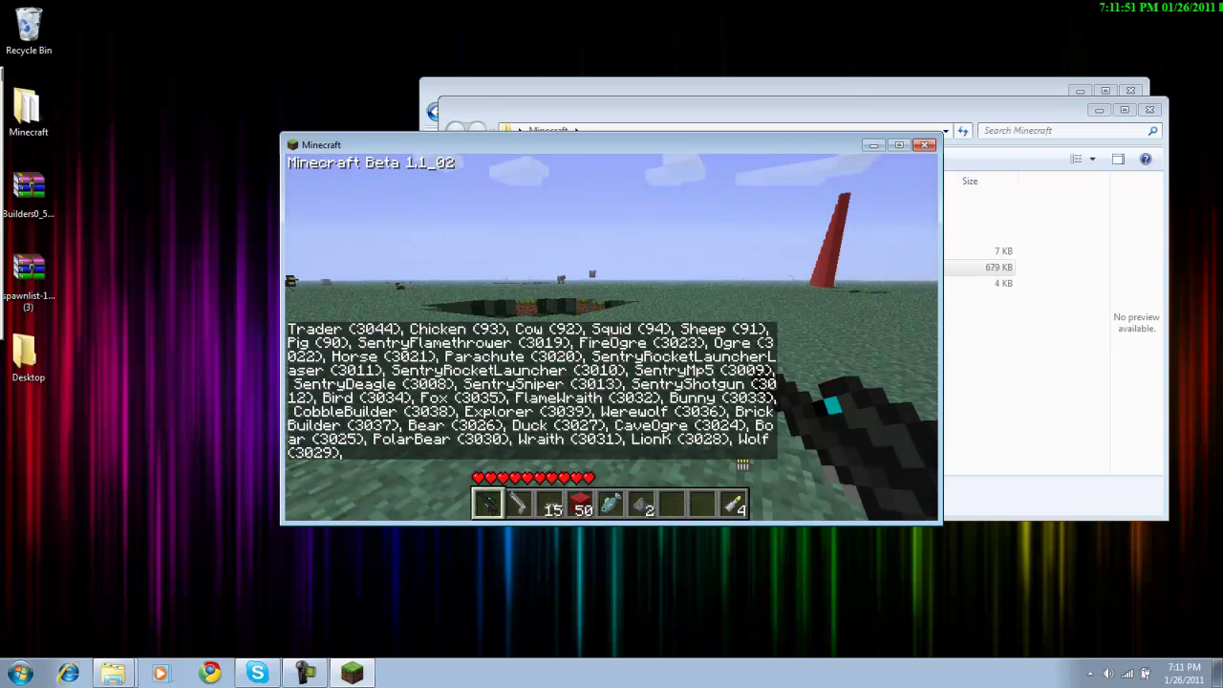
- Spawn a TreasureHunter through the chat using its ID 3041
key("t")
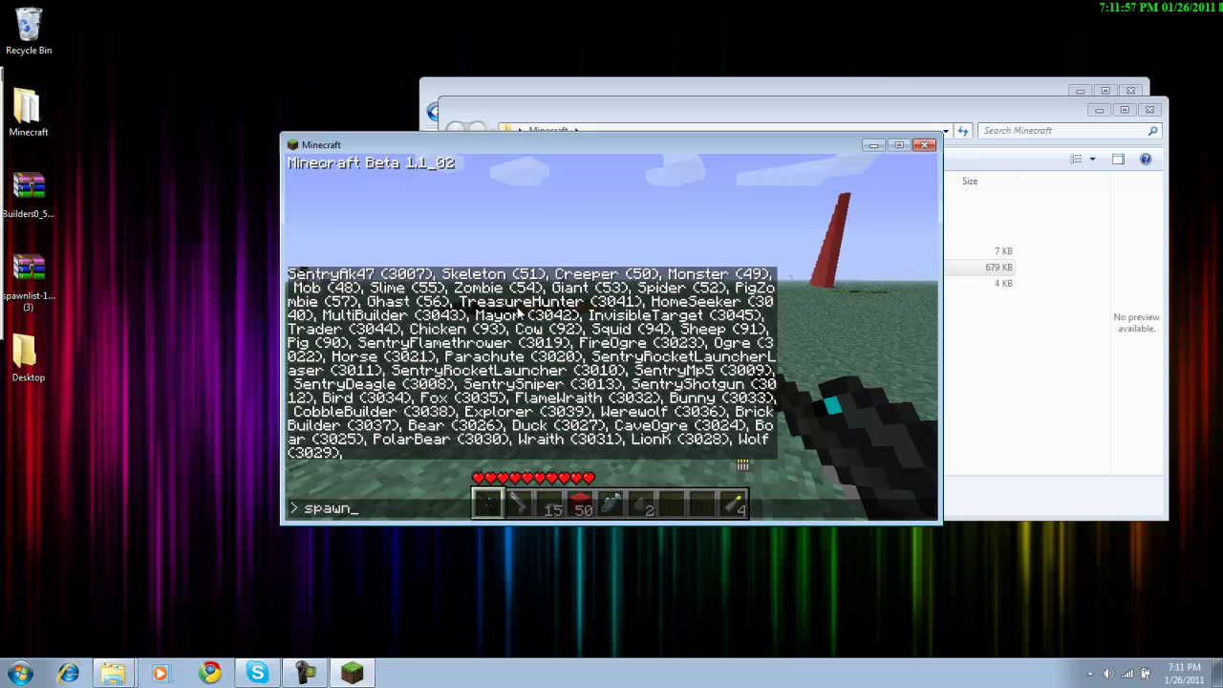
type("spawn 3041")
key("Return")
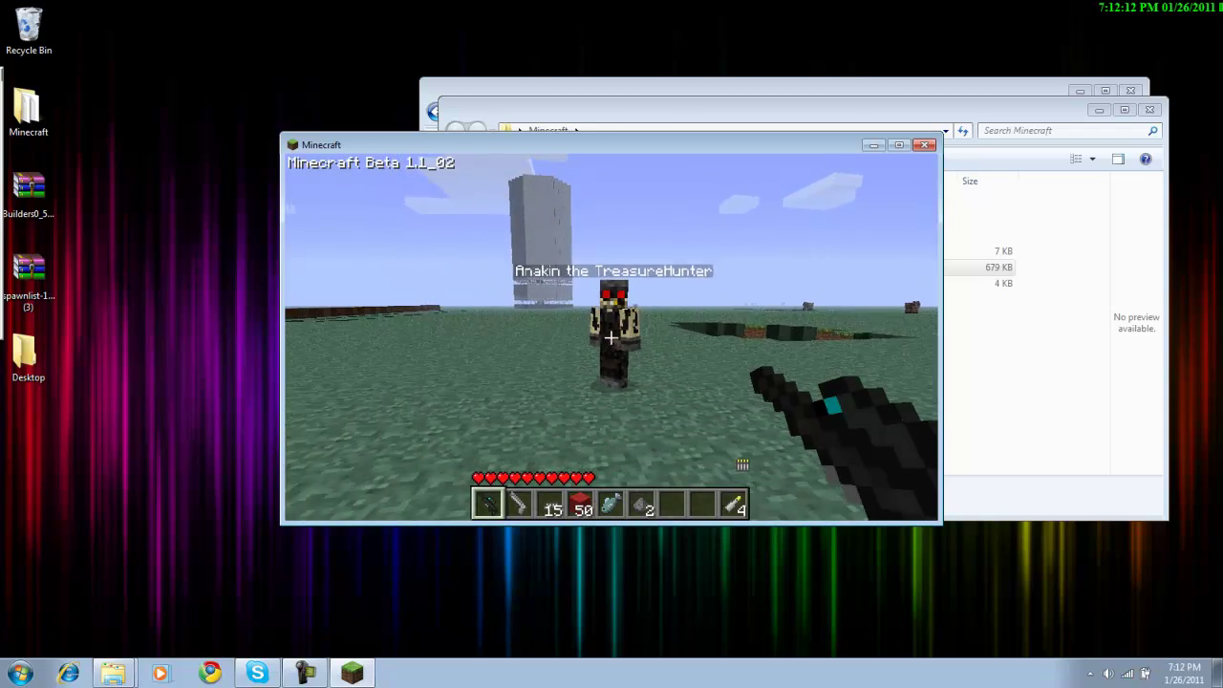
- Shoot the spawned TreasureHunter with the held gun and walk over to collect the sign it drops
key("z")
right_click(611, 336)
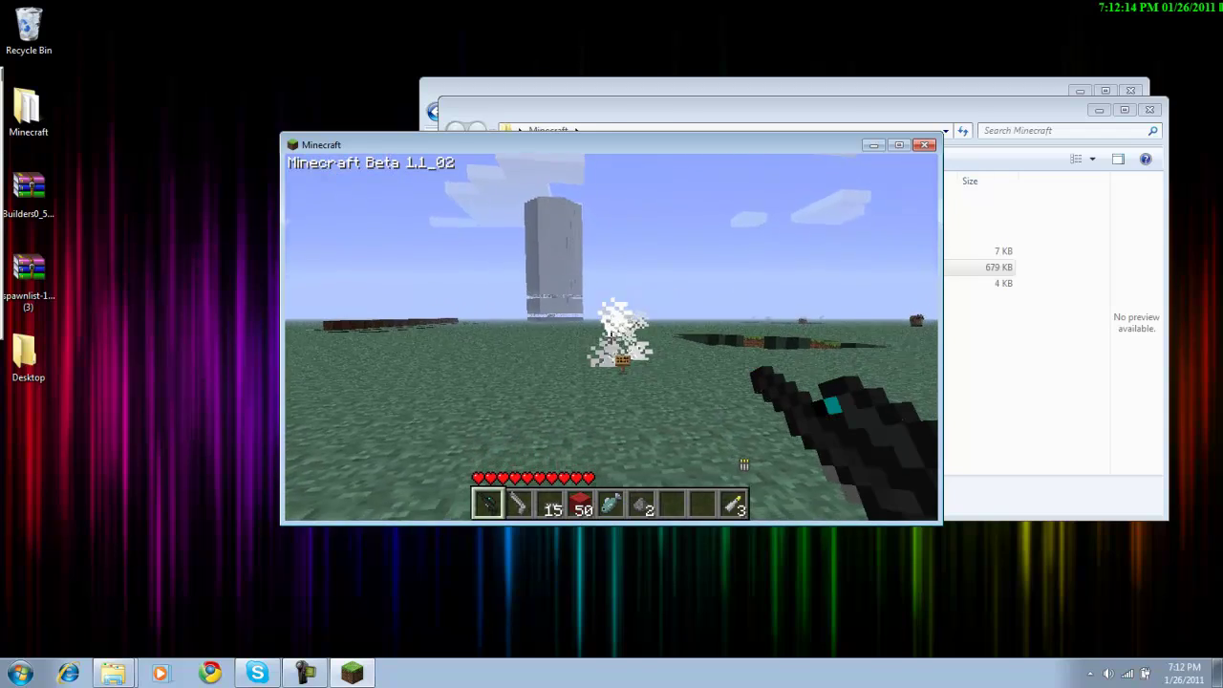
key("w")
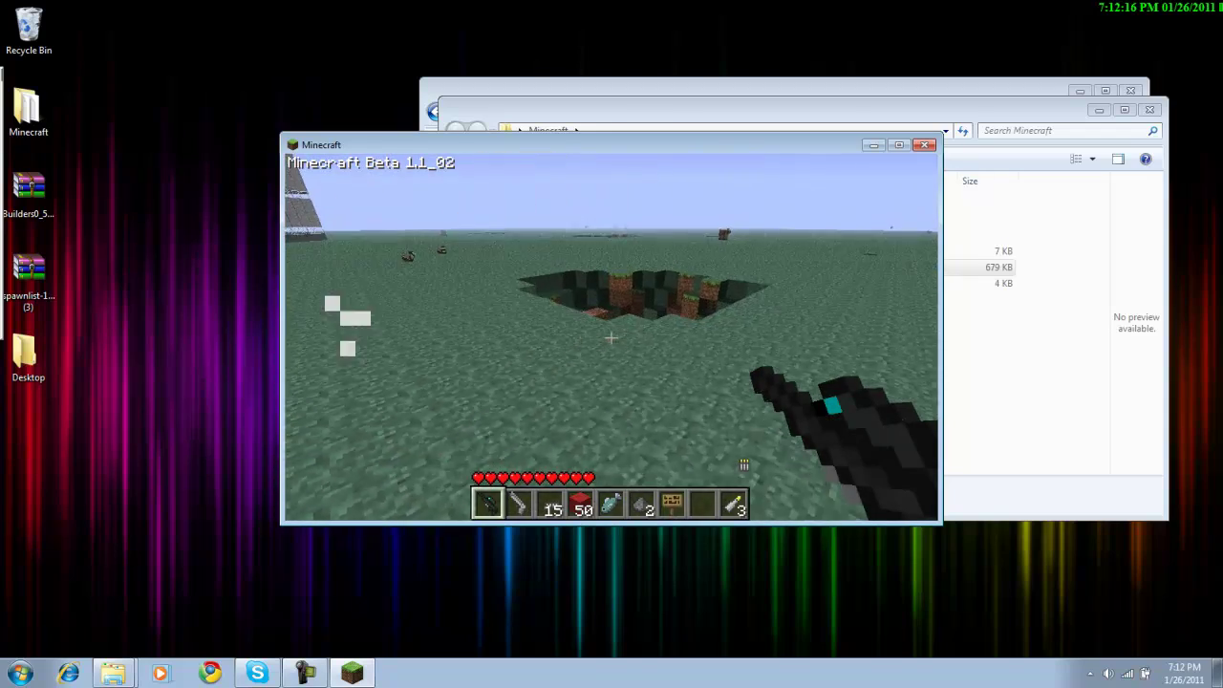
key("w")
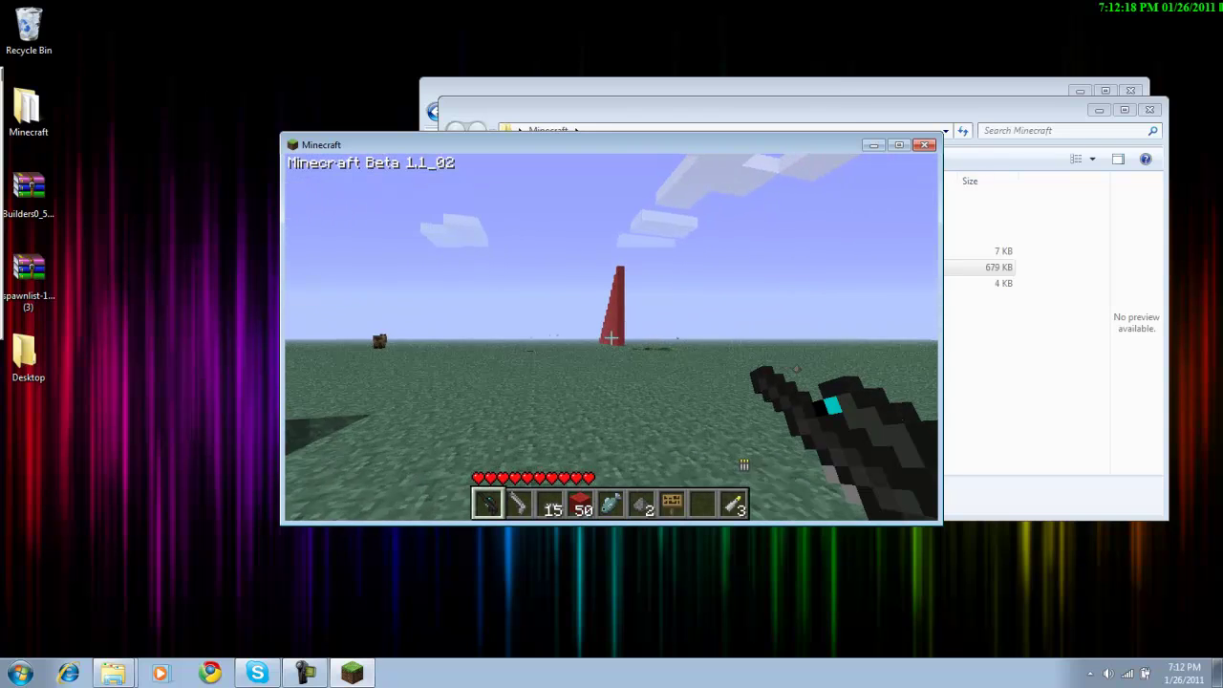
key("w")
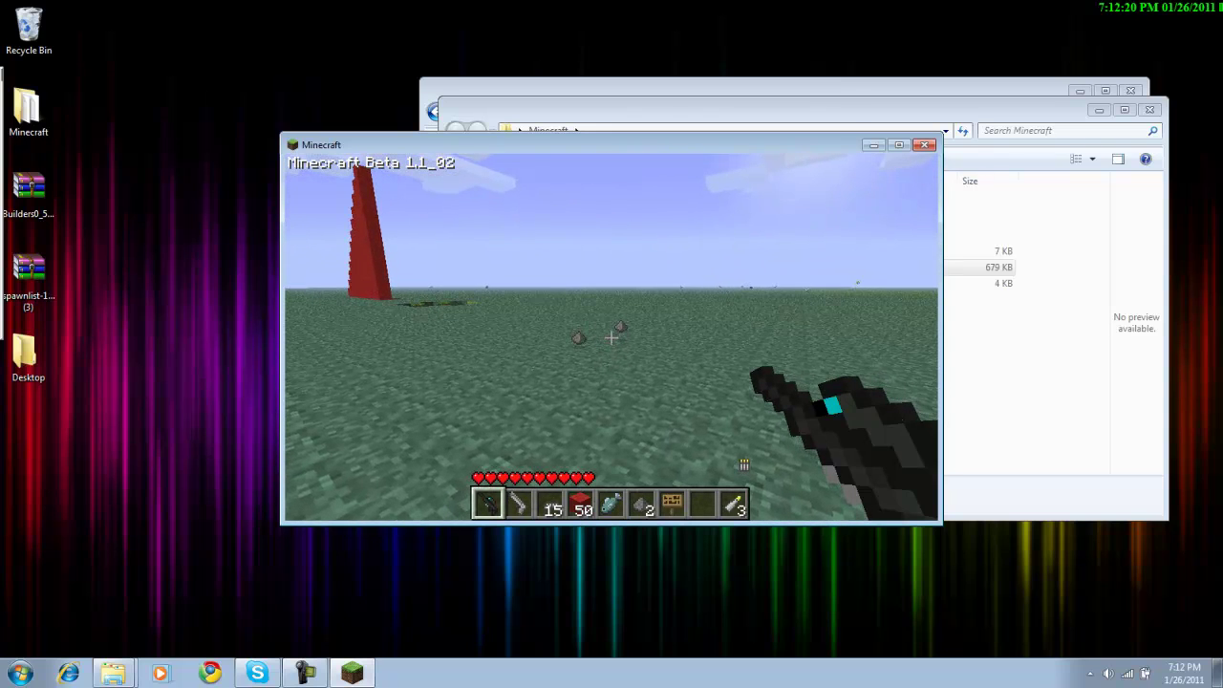